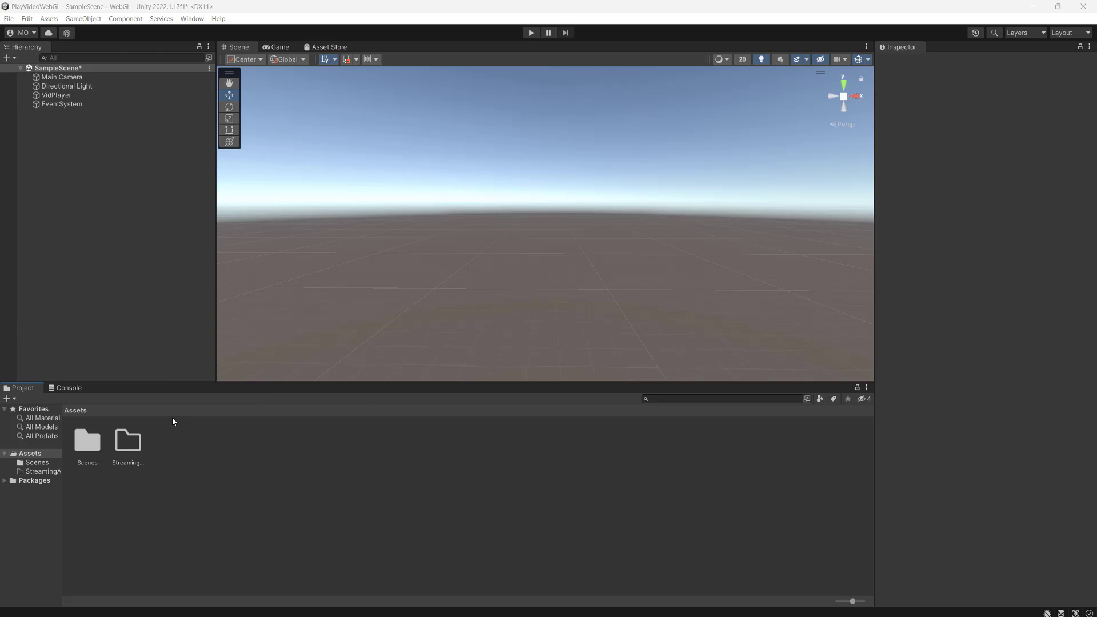
Create a new C# script asset named VidPlayer in the project's Assets
{"action": "right_click", "coordinate": [194, 444]}
{"action": "mouse_move", "coordinate": [257, 160]}
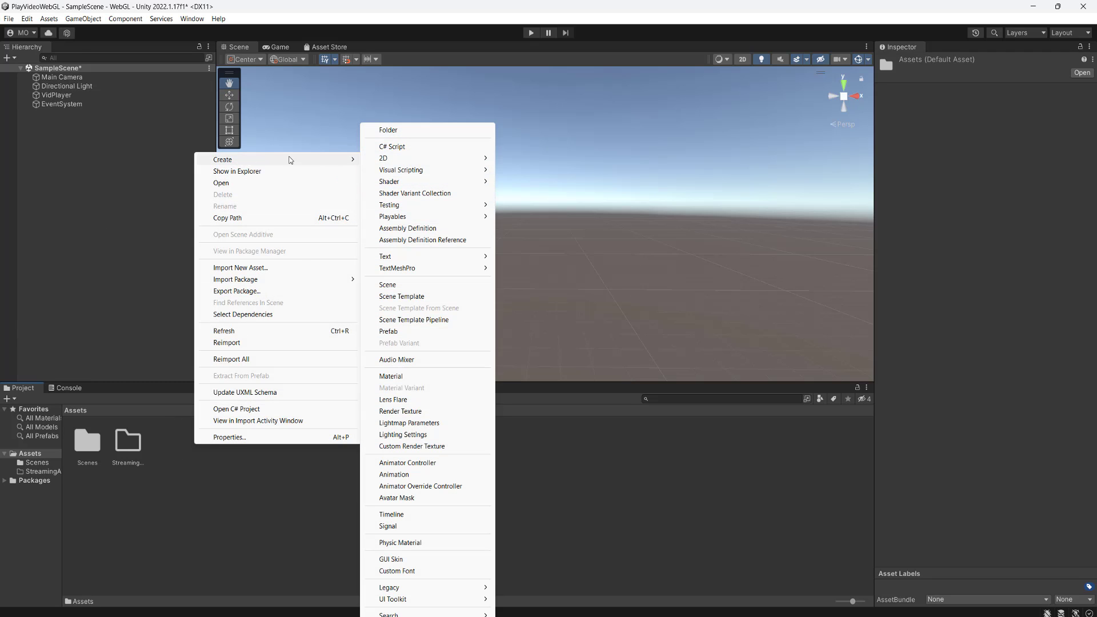
{"action": "left_click", "coordinate": [427, 148]}
{"action": "type", "text": "VidPlayer"}
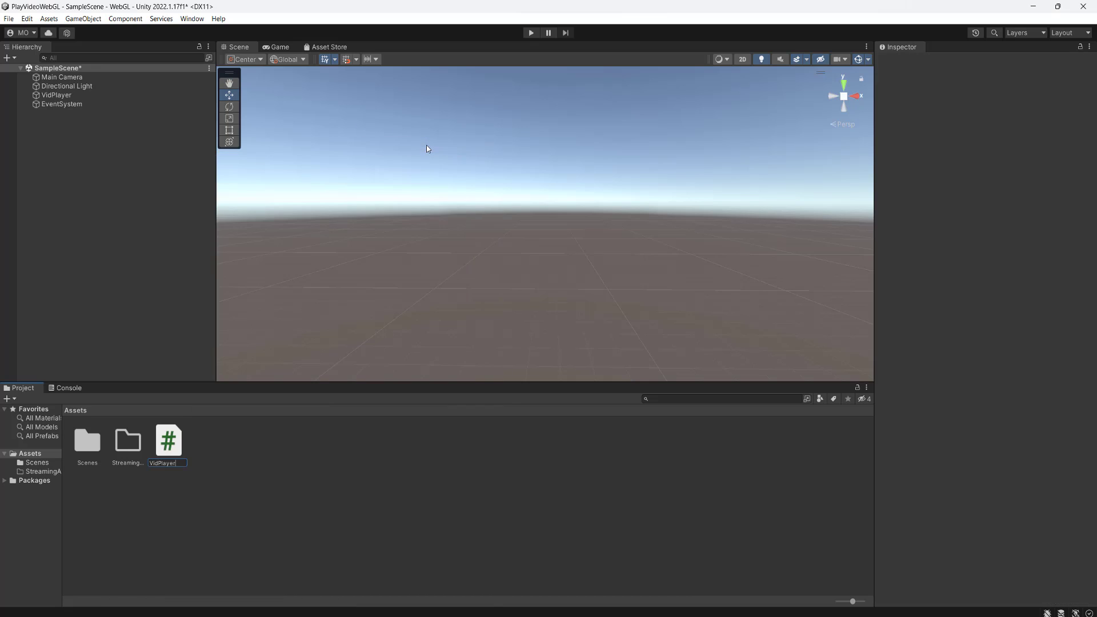
{"action": "key", "text": "Return"}
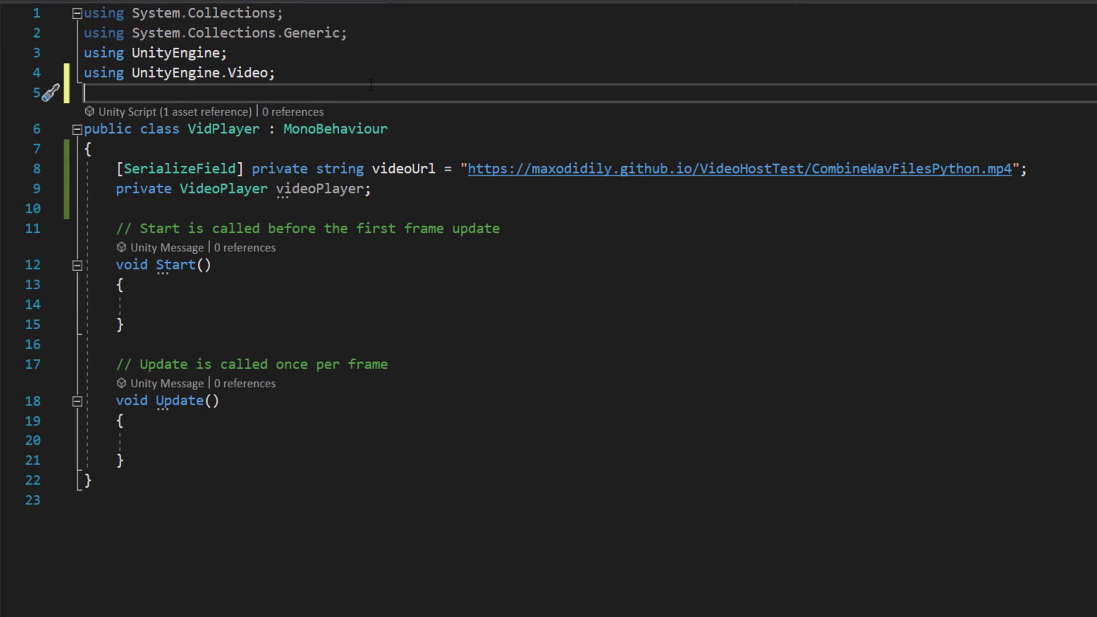
Review the using imports at the top of VidPlayer, including UnityEngine.Video
{"action": "left_click_drag", "start_coordinate": [275, 73], "coordinate": [84, 72]}
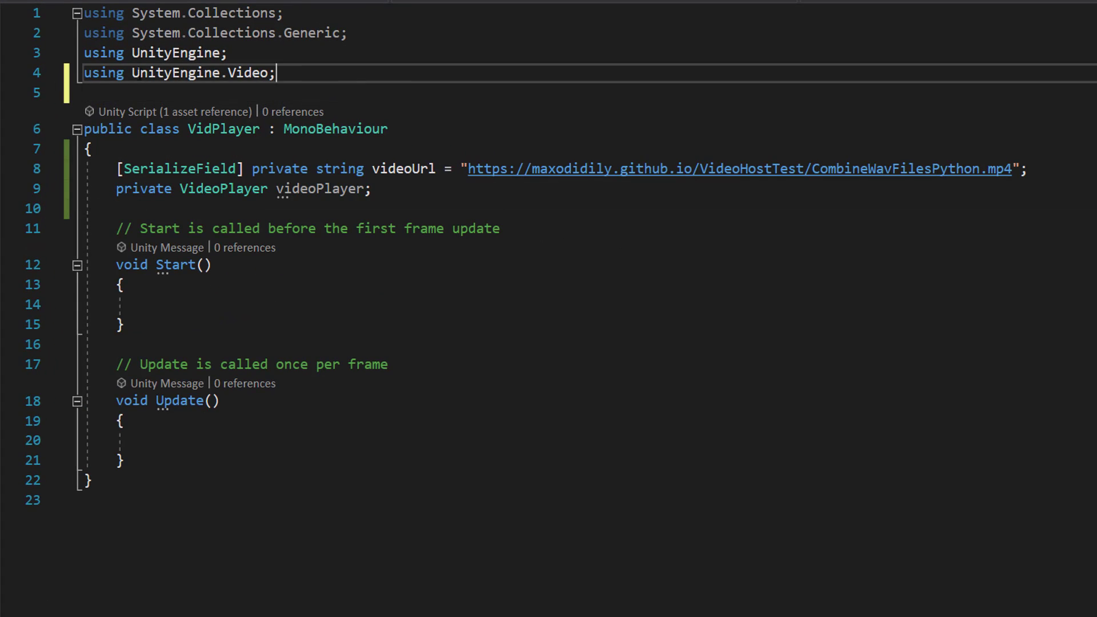
{"action": "left_click_drag", "start_coordinate": [228, 52], "coordinate": [84, 53]}
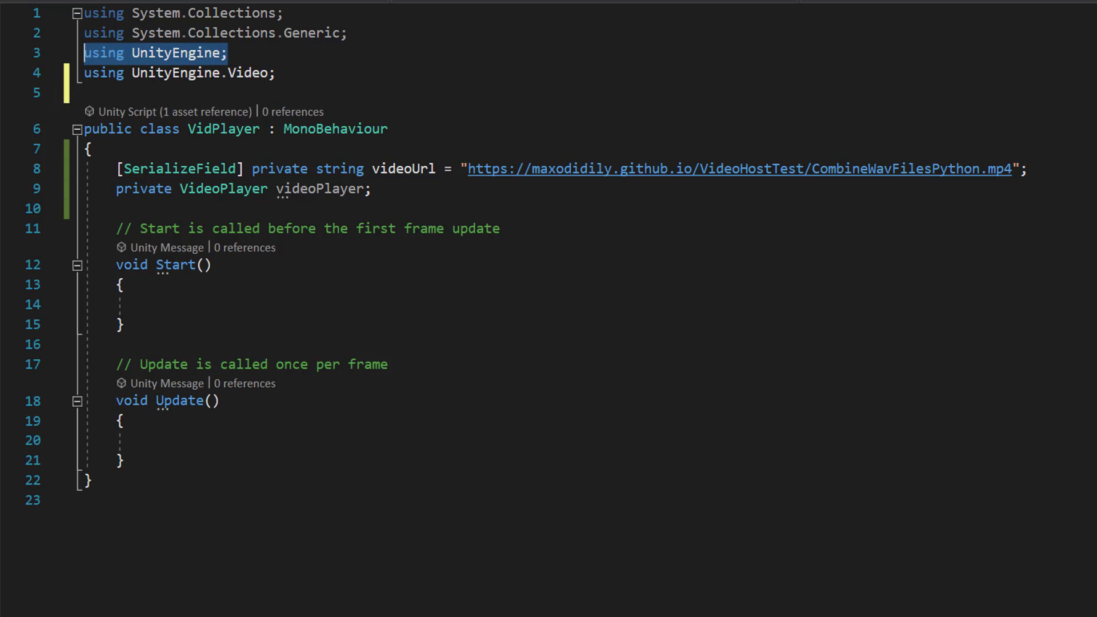
{"action": "left_click", "coordinate": [326, 53]}
{"action": "left_click_drag", "start_coordinate": [347, 32], "coordinate": [18, 32]}
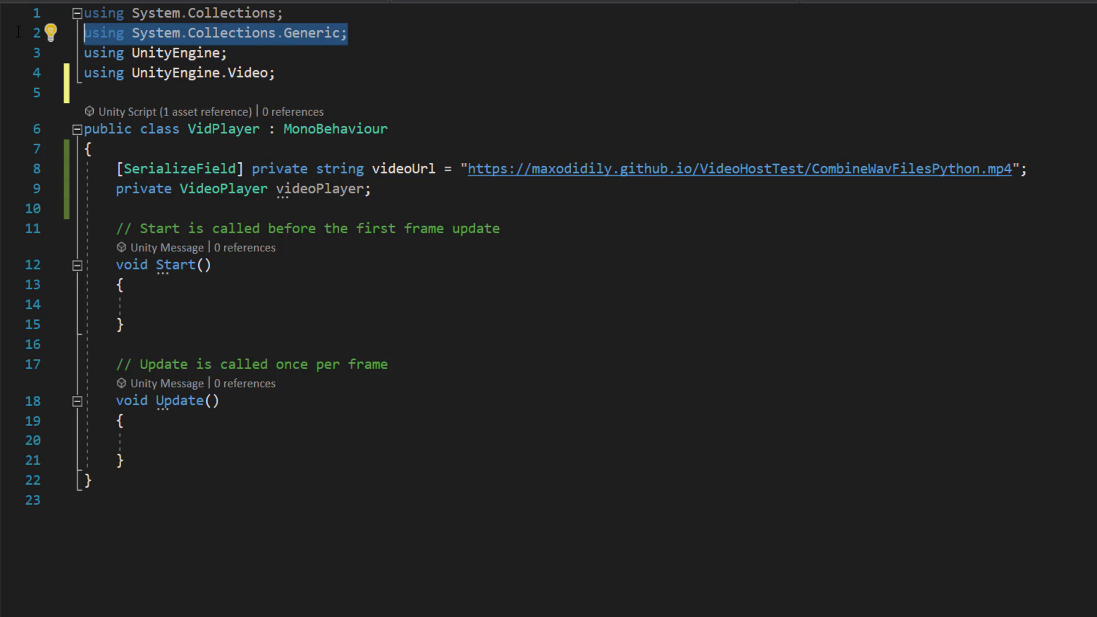
{"action": "left_click_drag", "start_coordinate": [283, 13], "coordinate": [84, 12]}
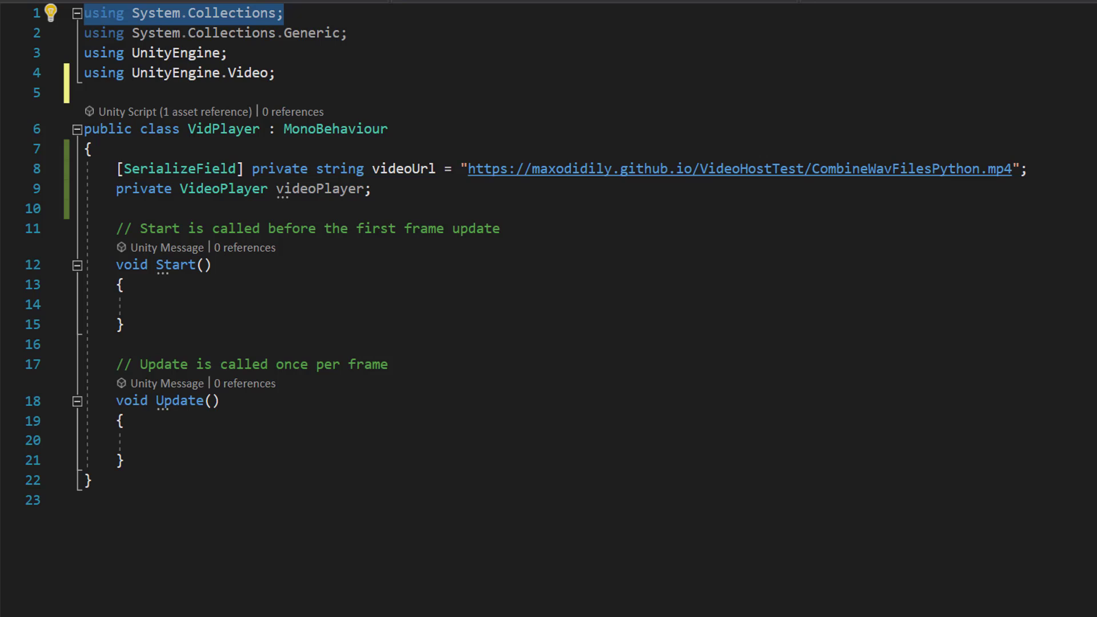
{"action": "left_click_drag", "start_coordinate": [86, 93], "coordinate": [16, 12]}
{"action": "left_click", "coordinate": [278, 72]}
Review the serialized videoUrl string and the private VideoPlayer videoPlayer field
{"action": "mouse_move", "coordinate": [116, 168]}
{"action": "left_mouse_down"}
{"action": "mouse_move", "coordinate": [428, 183]}
{"action": "mouse_move", "coordinate": [437, 170]}
{"action": "mouse_move", "coordinate": [1013, 171]}
{"action": "left_mouse_up"}
{"action": "left_click", "coordinate": [503, 197]}
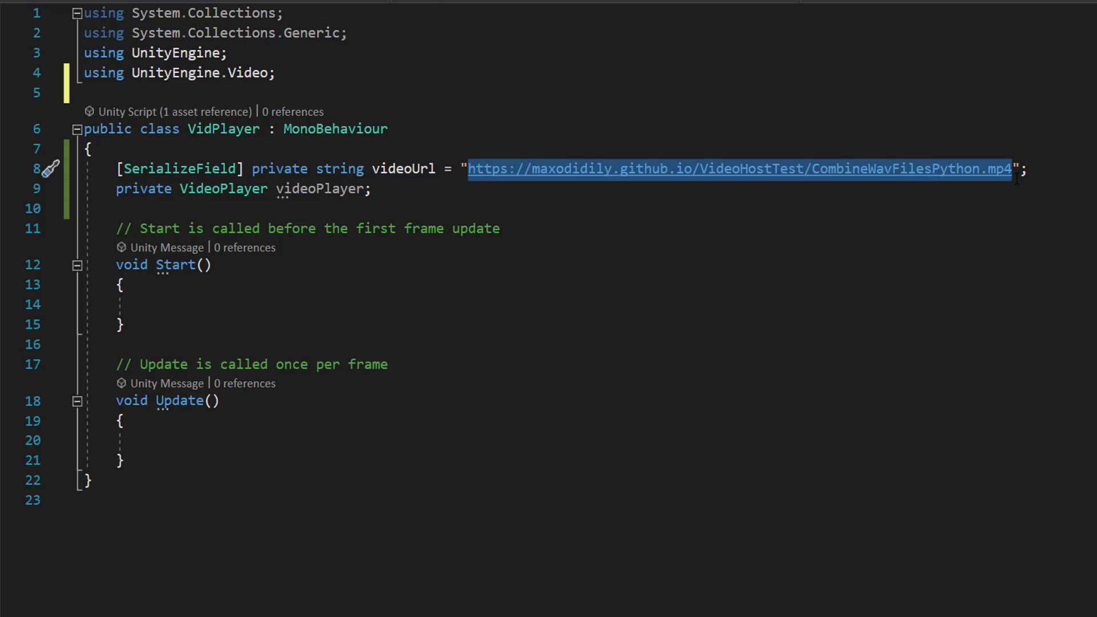
{"action": "left_click", "coordinate": [975, 209]}
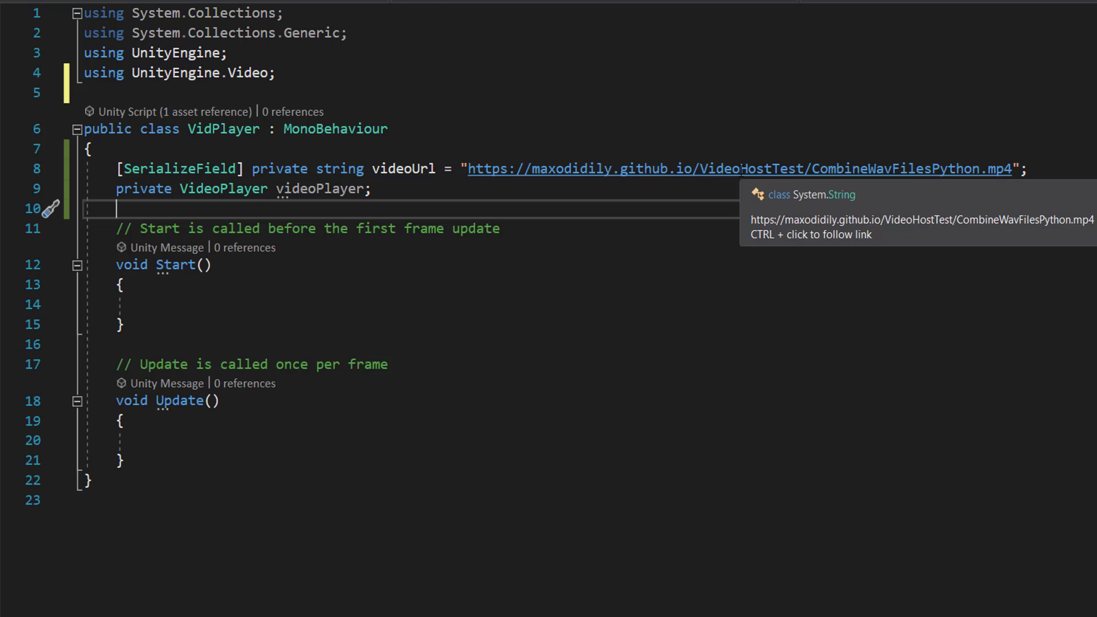
{"action": "left_click_drag", "start_coordinate": [371, 189], "coordinate": [117, 189]}
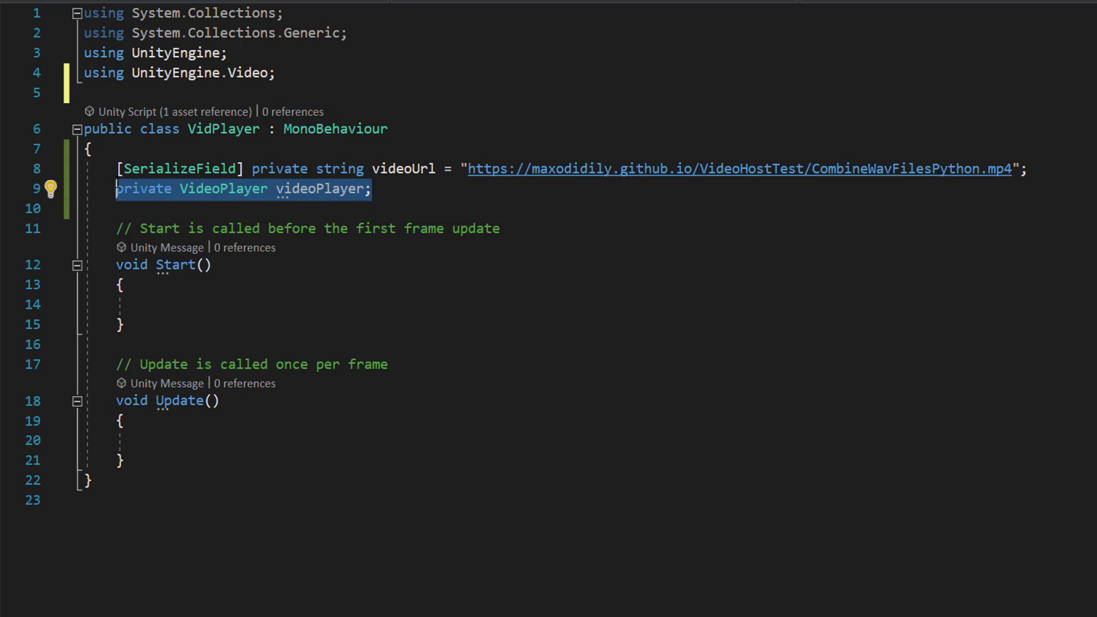
{"action": "left_click", "coordinate": [374, 191]}
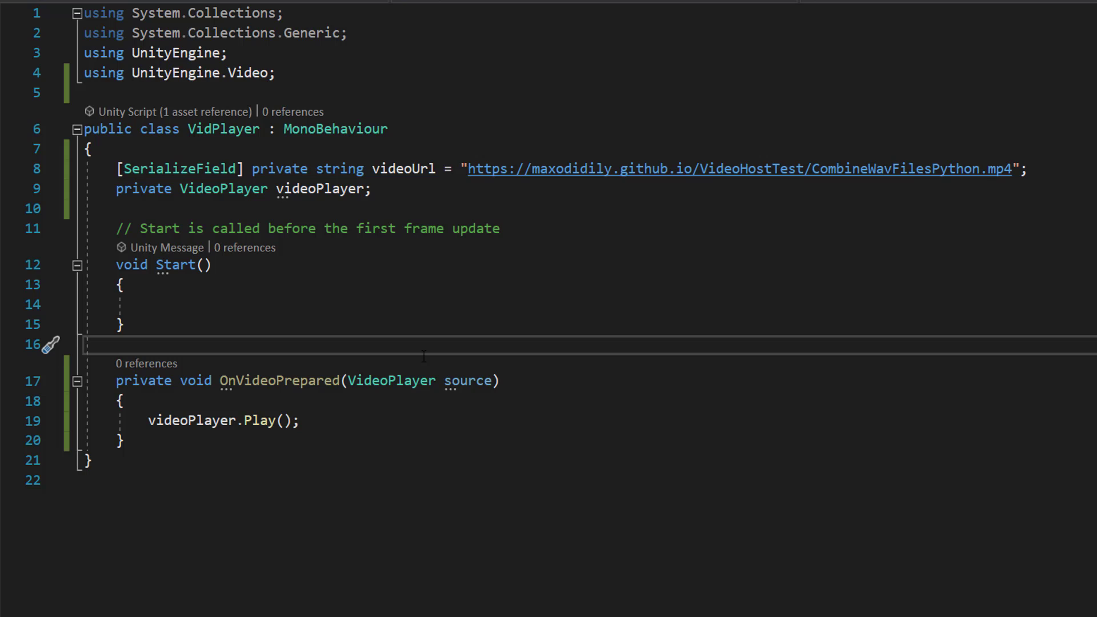
Review the OnVideoPrepared(VideoPlayer source) handler and its videoPlayer.Play() call
{"action": "key", "text": "Down"}
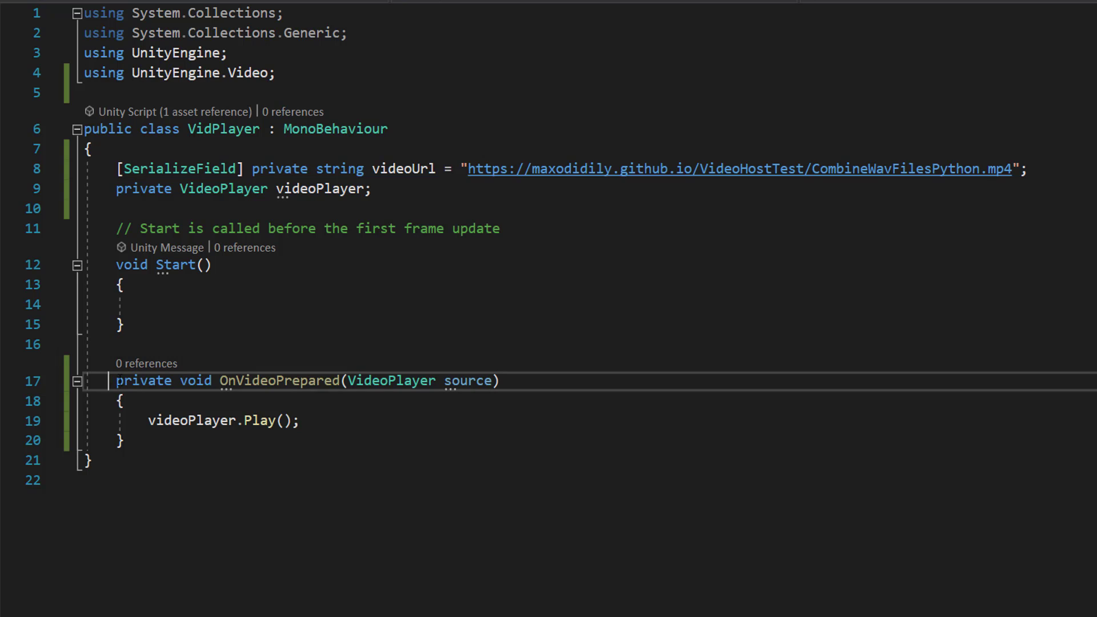
{"action": "double_click", "coordinate": [279, 381]}
{"action": "left_click", "coordinate": [368, 421]}
{"action": "left_click", "coordinate": [348, 380]}
{"action": "left_click_drag", "start_coordinate": [348, 380], "coordinate": [498, 381]}
{"action": "left_click", "coordinate": [143, 459]}
{"action": "left_click_drag", "start_coordinate": [140, 421], "coordinate": [307, 420]}
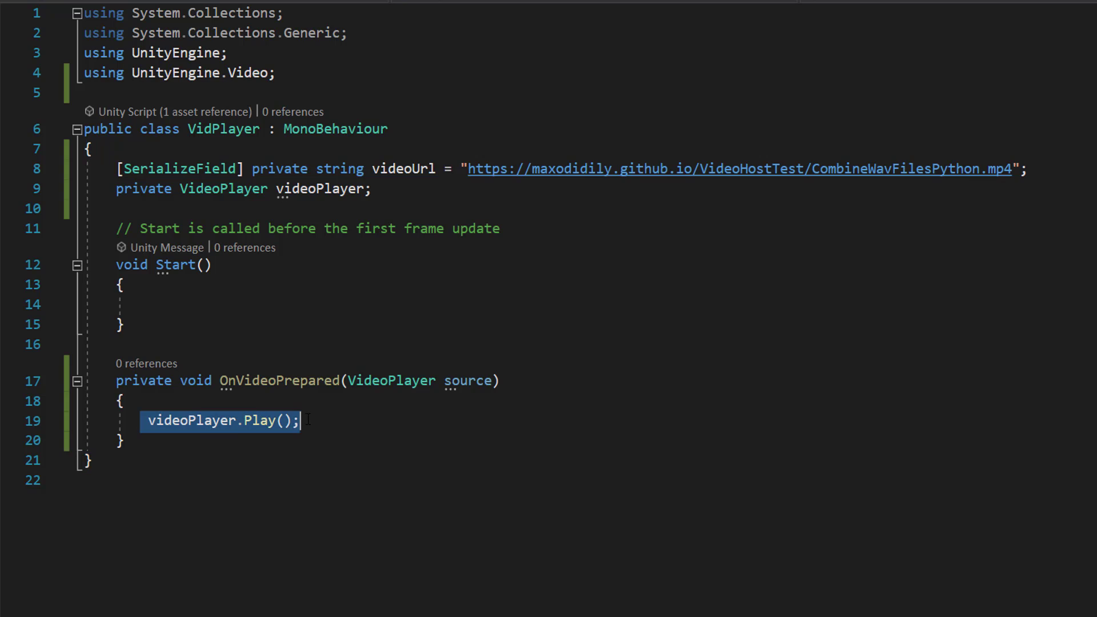
{"action": "left_click", "coordinate": [379, 460]}
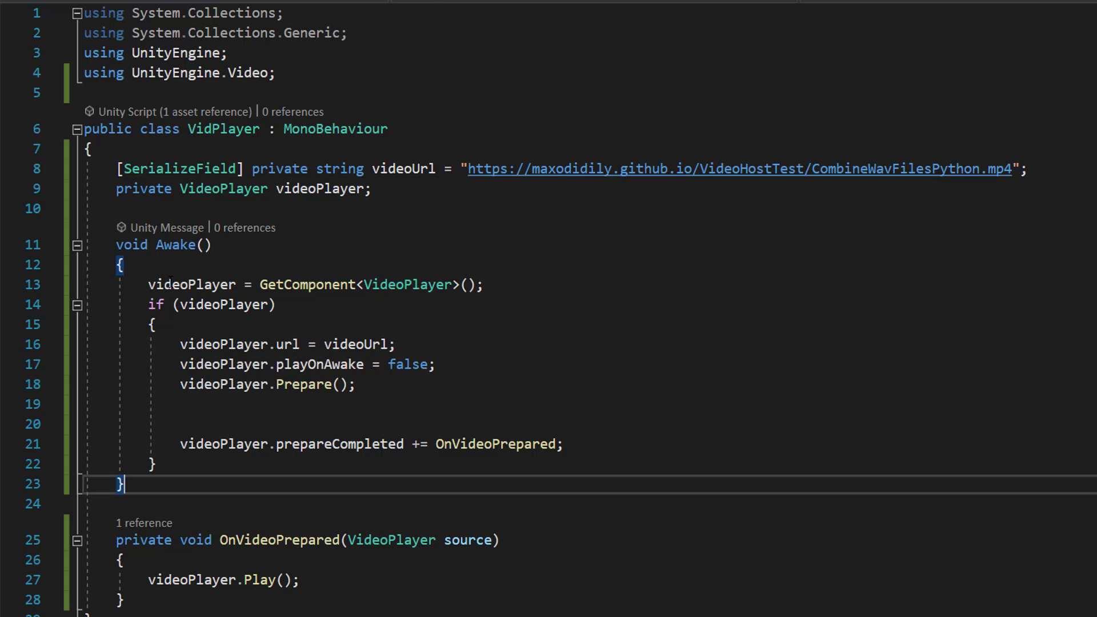
Walk through Awake's GetComponent, if (videoPlayer) check, url, playOnAwake and Prepare lines
{"action": "left_click_drag", "start_coordinate": [143, 284], "coordinate": [485, 284]}
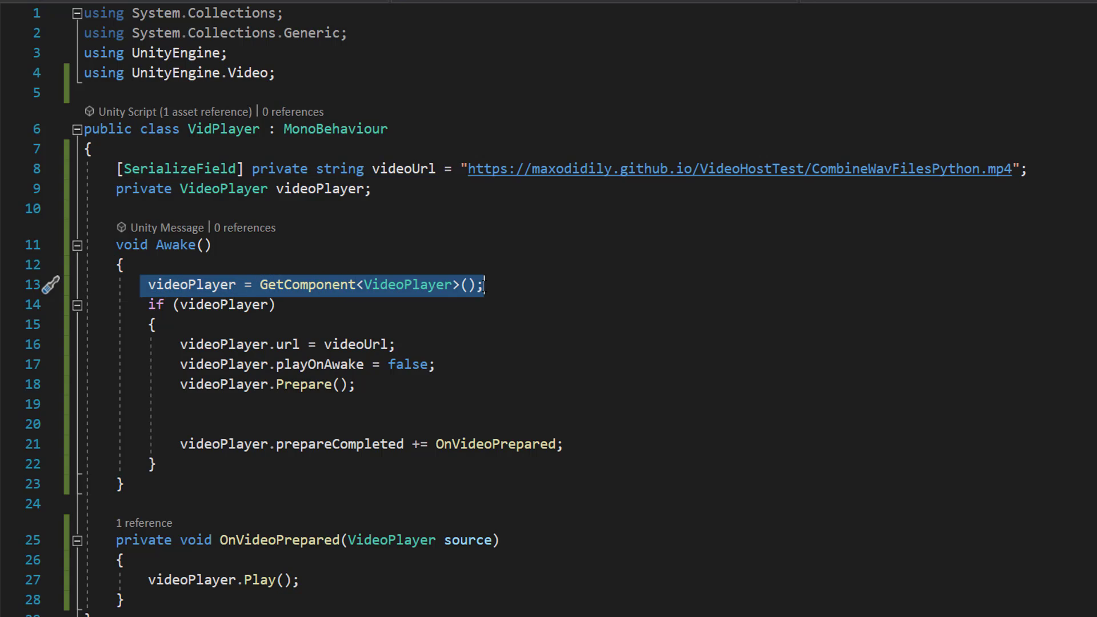
{"action": "mouse_move", "coordinate": [275, 305]}
{"action": "left_mouse_down"}
{"action": "mouse_move", "coordinate": [187, 285]}
{"action": "mouse_move", "coordinate": [147, 306]}
{"action": "left_mouse_up"}
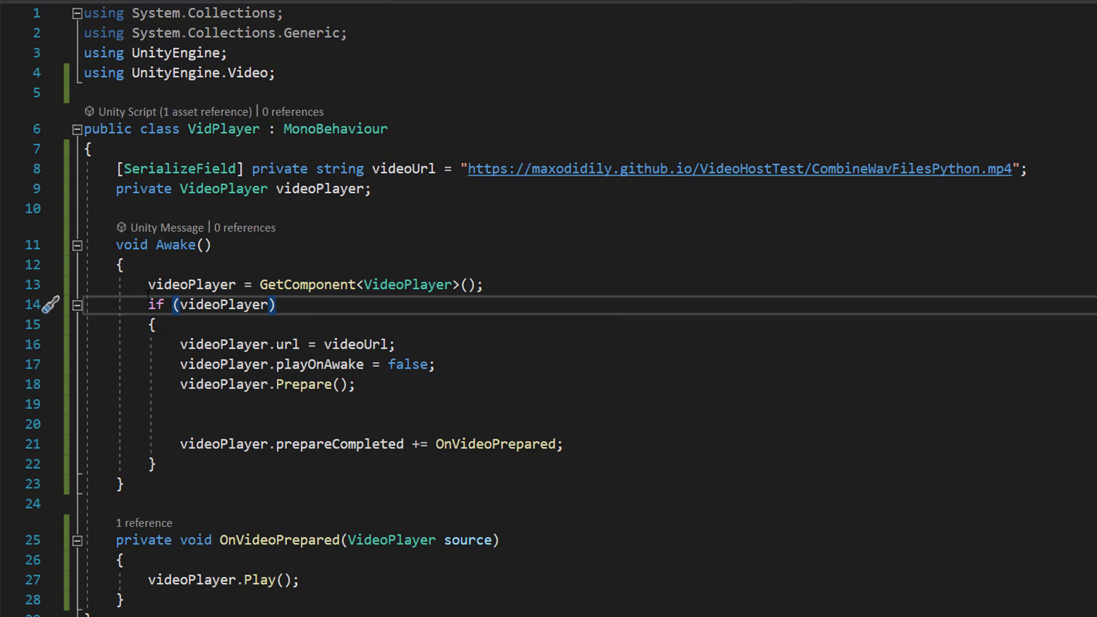
{"action": "left_click", "coordinate": [329, 316]}
{"action": "left_click_drag", "start_coordinate": [173, 344], "coordinate": [407, 351]}
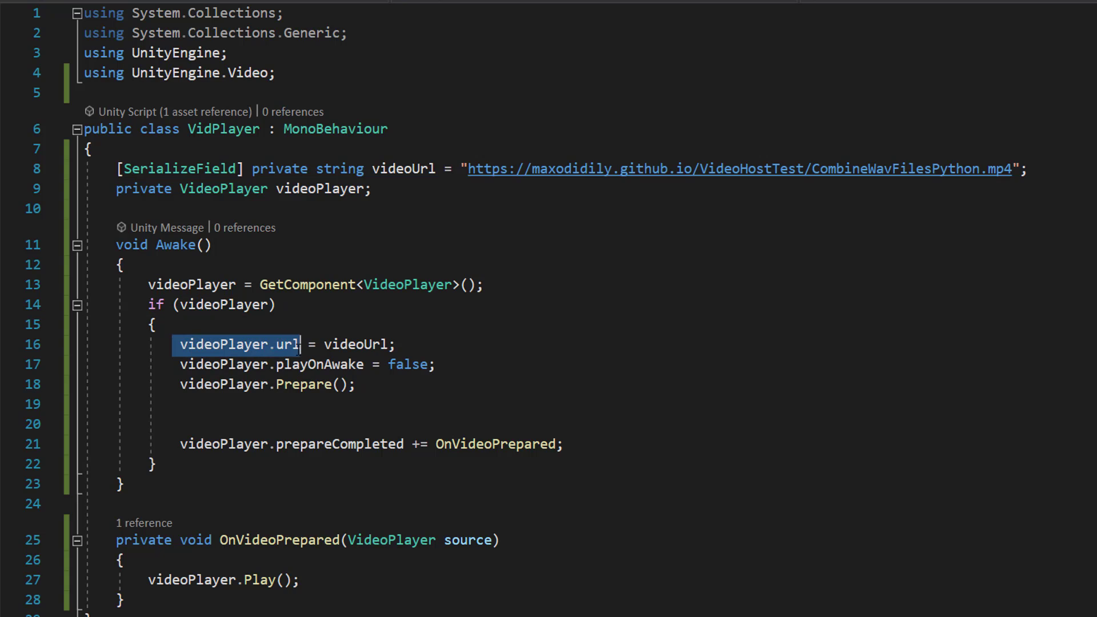
{"action": "left_click", "coordinate": [405, 347]}
{"action": "left_click_drag", "start_coordinate": [180, 363], "coordinate": [436, 366]}
{"action": "mouse_move", "coordinate": [356, 384]}
{"action": "left_mouse_down"}
{"action": "mouse_move", "coordinate": [165, 370]}
{"action": "mouse_move", "coordinate": [179, 384]}
{"action": "left_mouse_up"}
{"action": "left_click", "coordinate": [180, 384]}
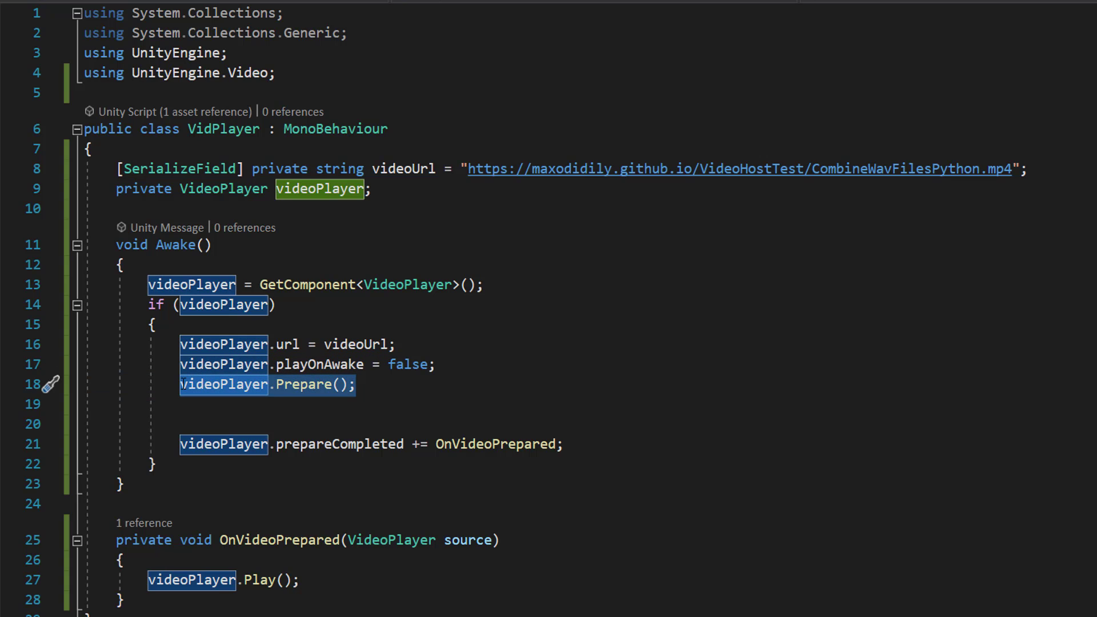
{"action": "left_click", "coordinate": [728, 311]}
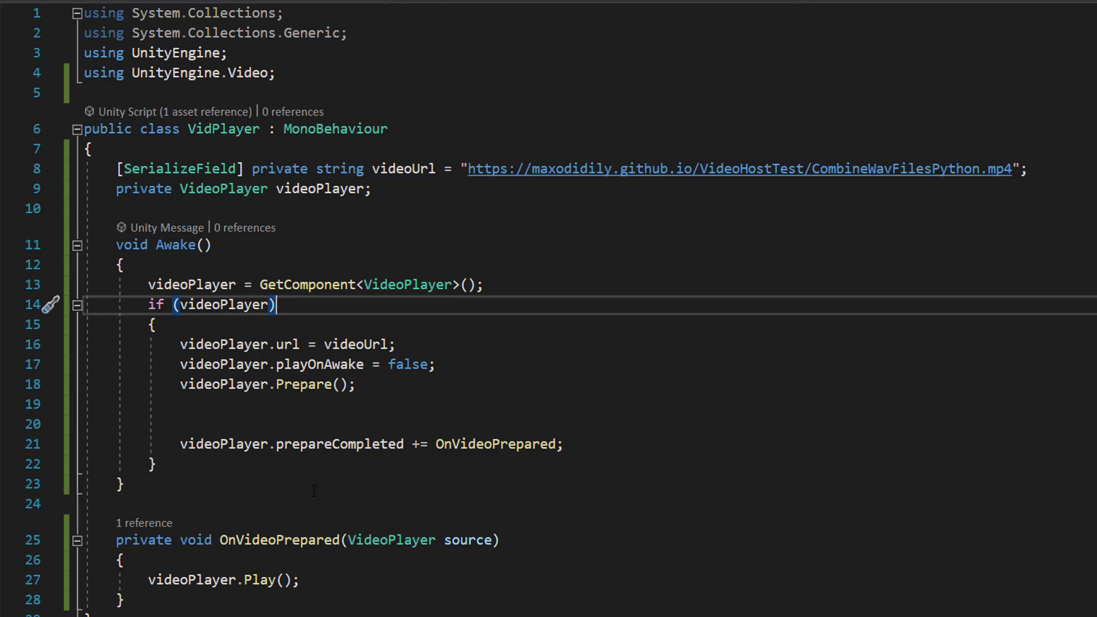
{"action": "left_click_drag", "start_coordinate": [276, 444], "coordinate": [405, 444]}
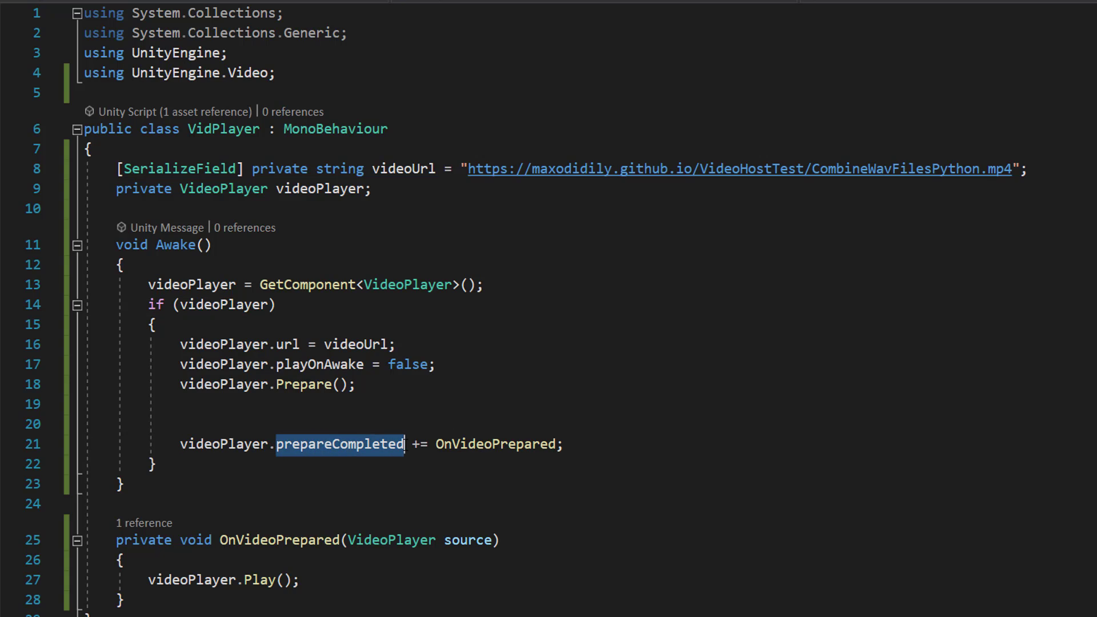
{"action": "left_click", "coordinate": [436, 486]}
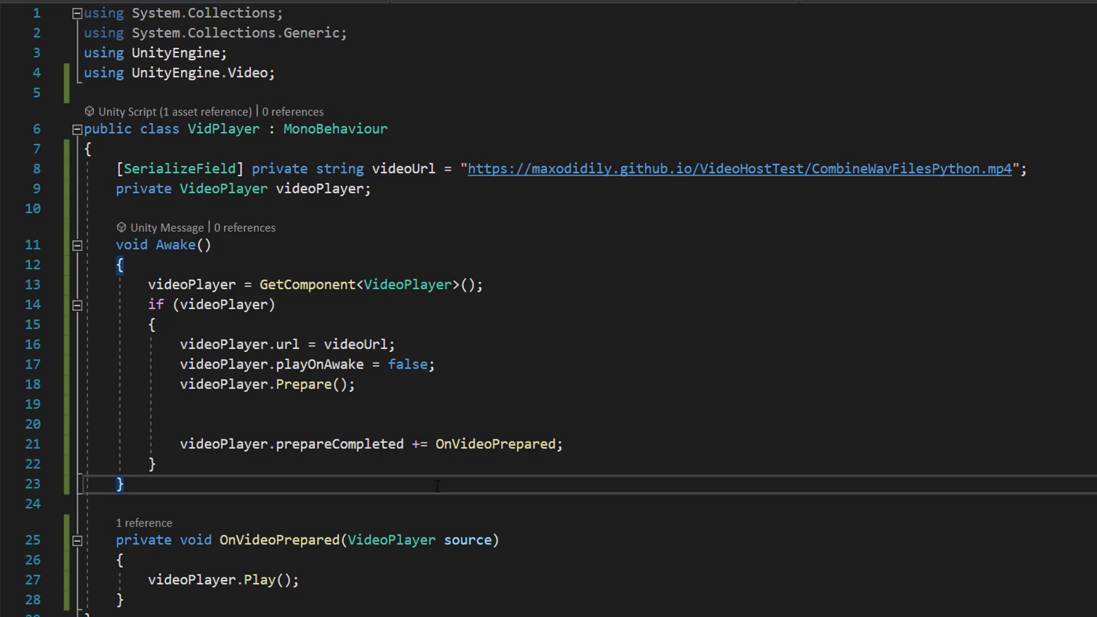
{"action": "double_click", "coordinate": [418, 444]}
{"action": "key", "text": "Down"}
{"action": "key", "text": "Down"}
{"action": "key", "text": "Down"}
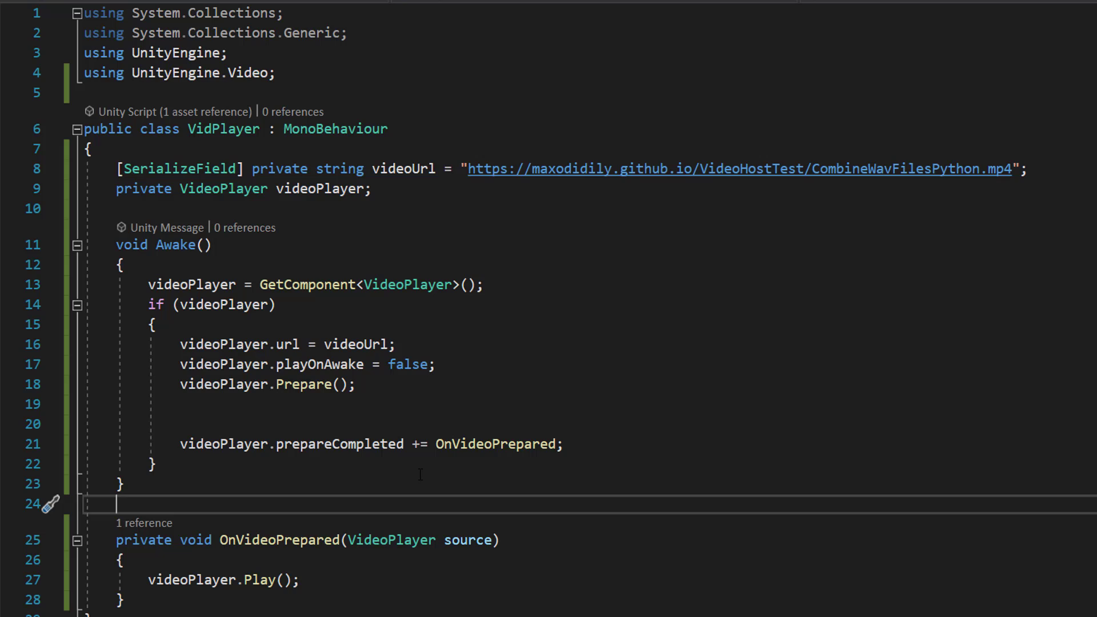
{"action": "double_click", "coordinate": [398, 444]}
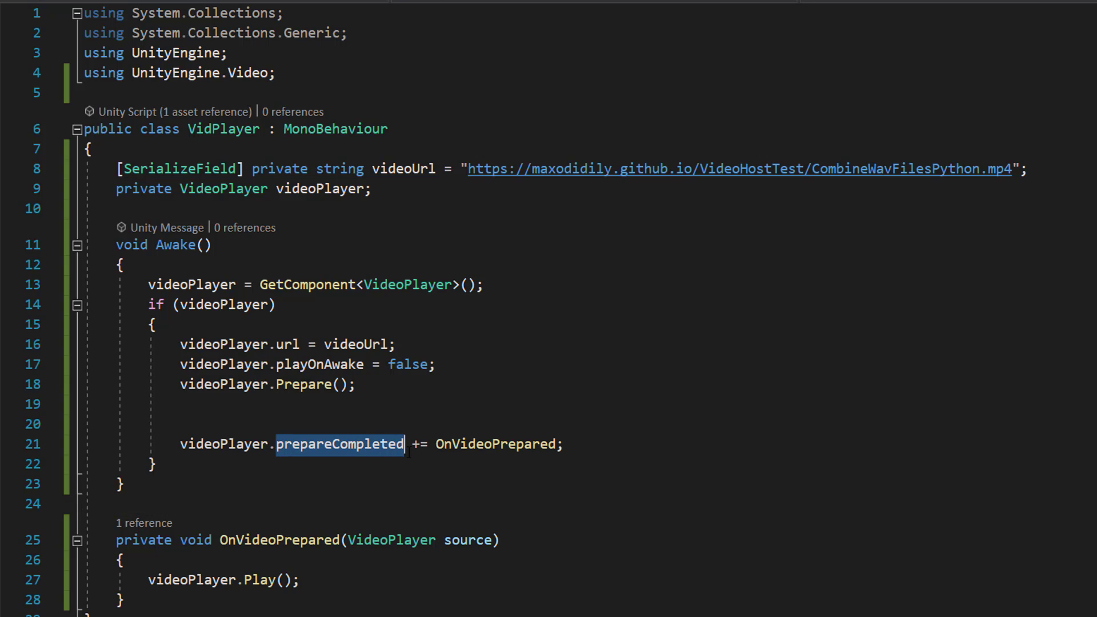
{"action": "key", "text": "Down"}
{"action": "key", "text": "Down"}
{"action": "key", "text": "Down"}
{"action": "left_click_drag", "start_coordinate": [435, 445], "coordinate": [556, 444]}
{"action": "left_click", "coordinate": [545, 505]}
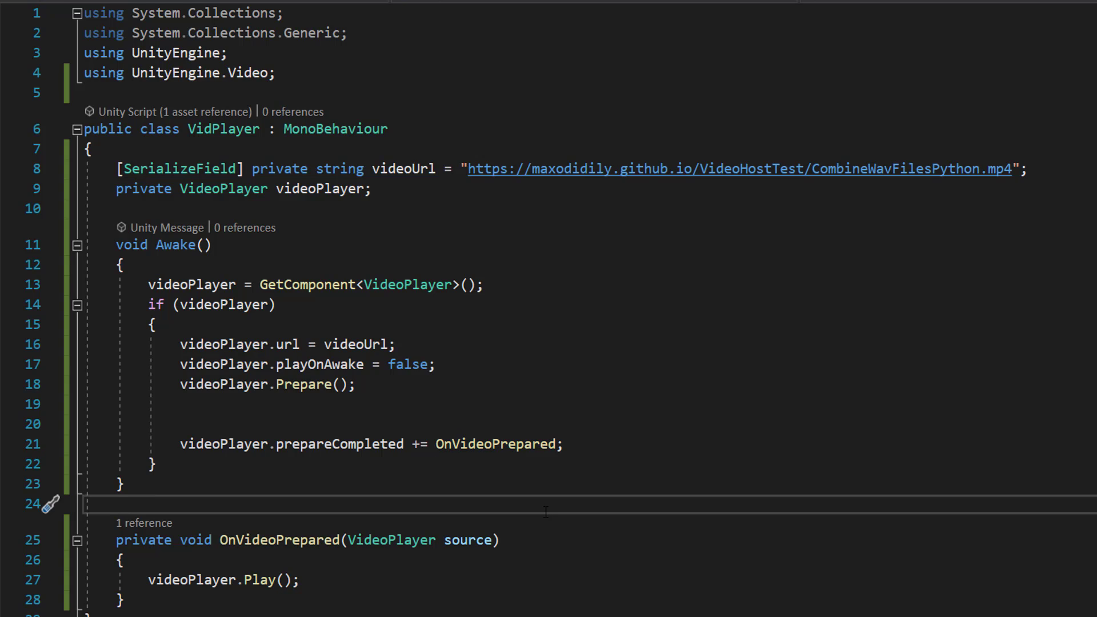
{"action": "left_click", "coordinate": [405, 392]}
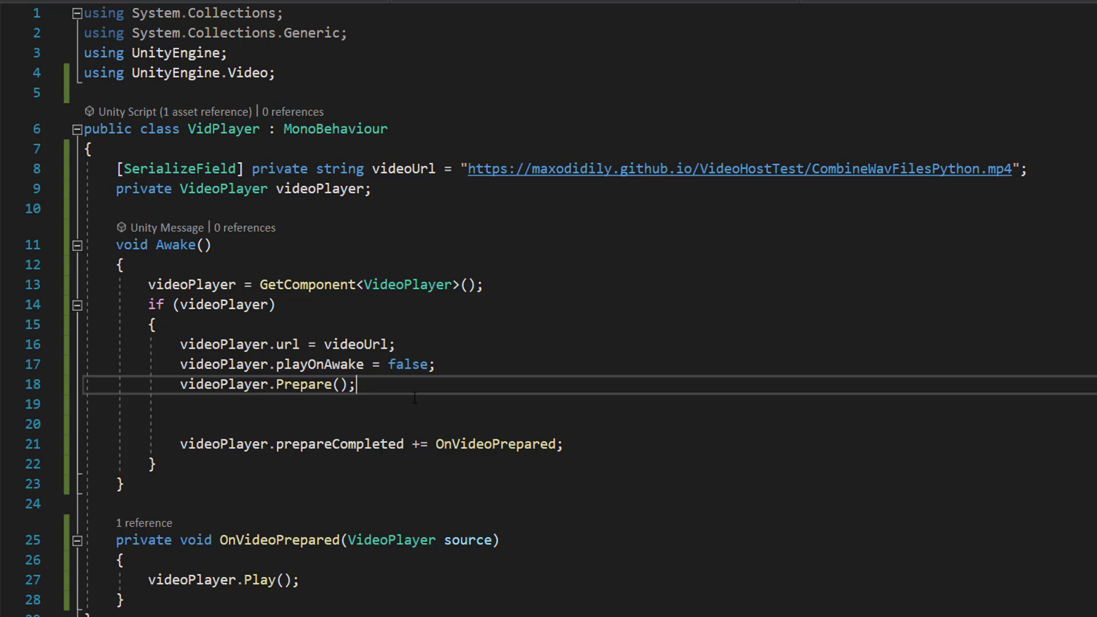
{"action": "left_click_drag", "start_coordinate": [148, 597], "coordinate": [117, 541]}
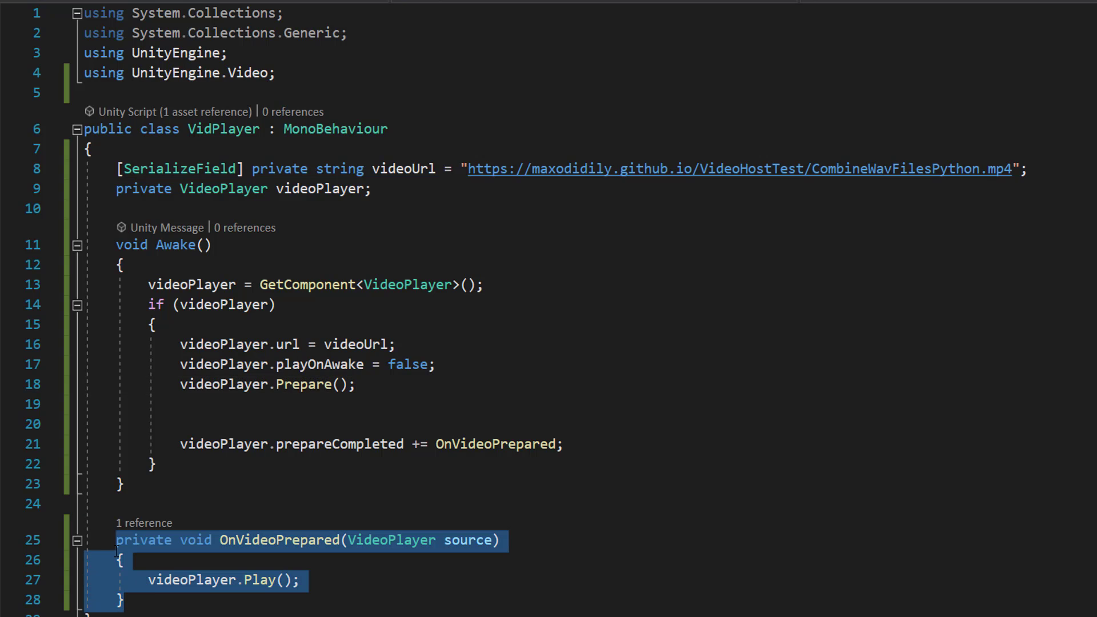
{"action": "left_click", "coordinate": [120, 504]}
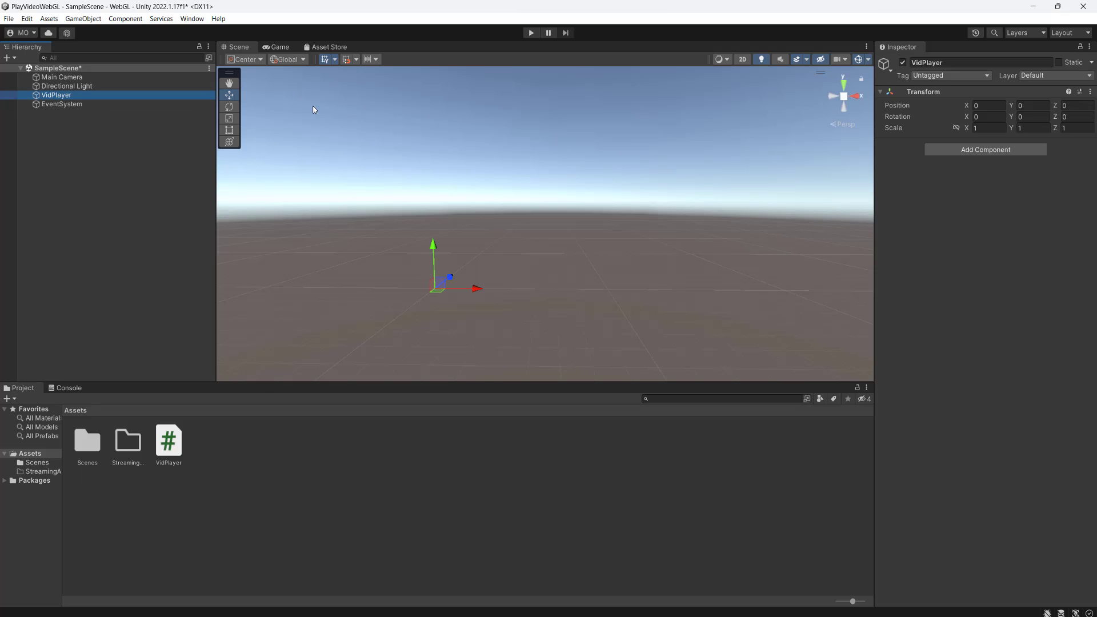
Add a Video Player component to the VidPlayer object
{"action": "right_click", "coordinate": [71, 140]}
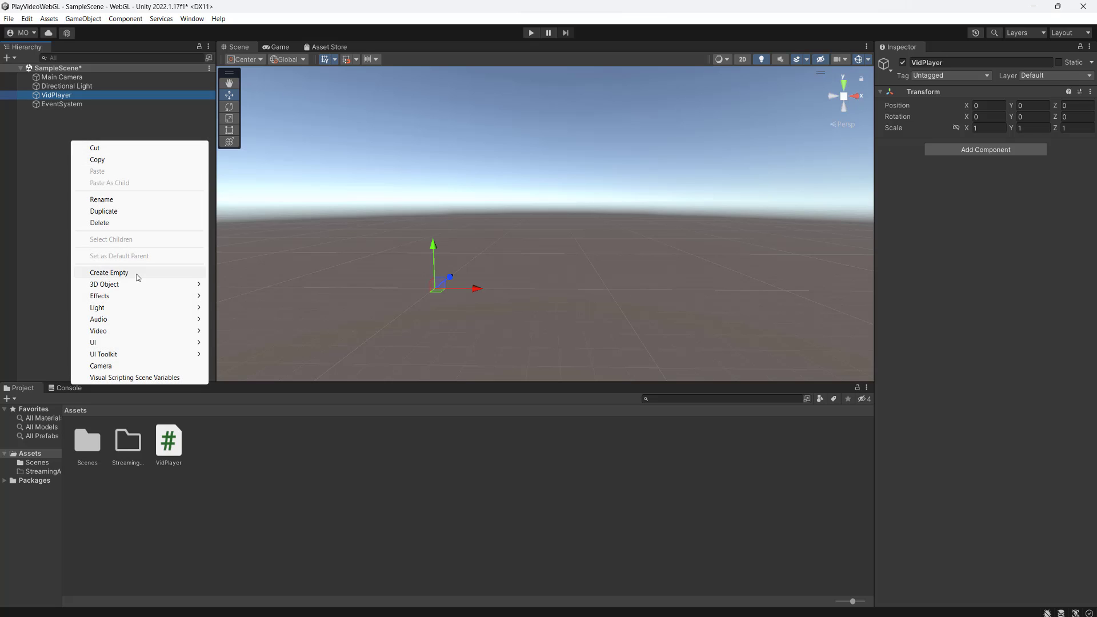
{"action": "left_click", "coordinate": [723, 269]}
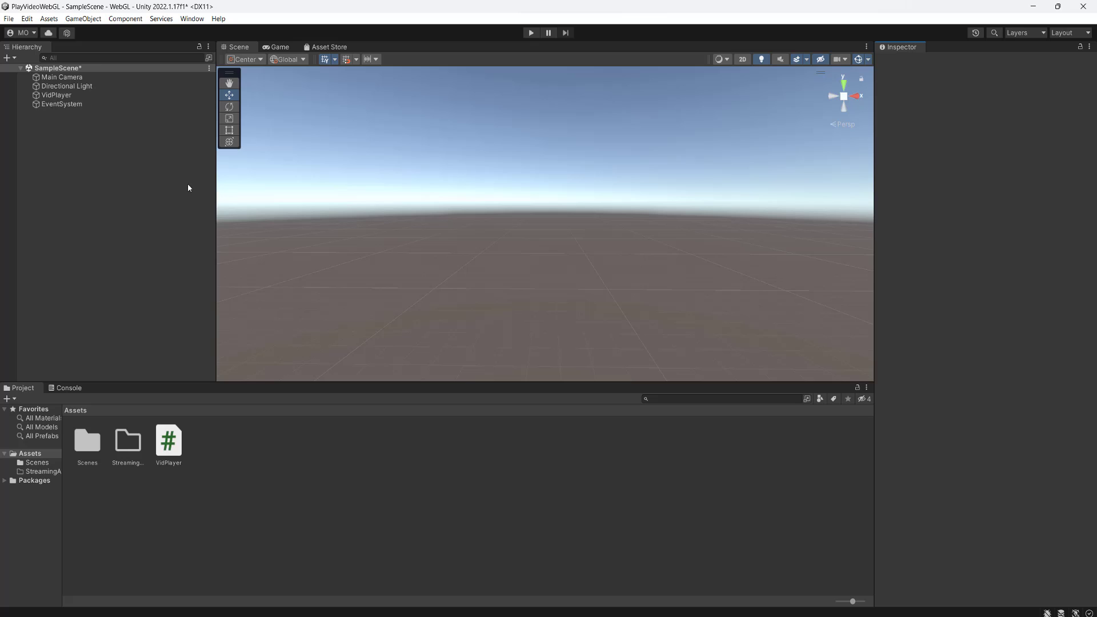
{"action": "left_click", "coordinate": [80, 96]}
{"action": "left_click", "coordinate": [988, 149]}
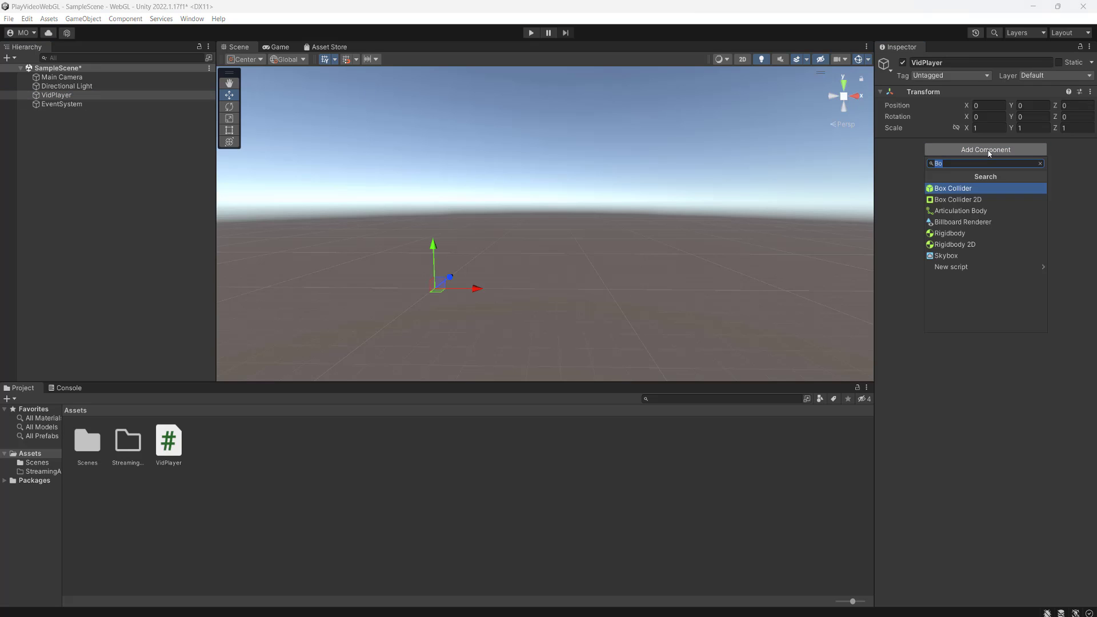
{"action": "type", "text": "Video"}
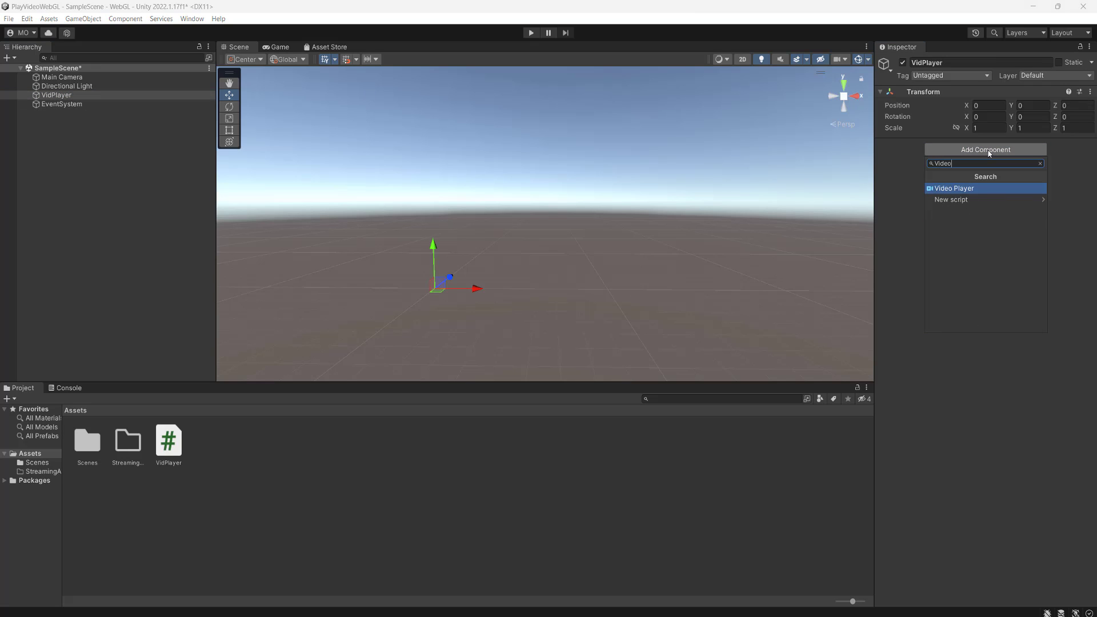
{"action": "left_click", "coordinate": [964, 189]}
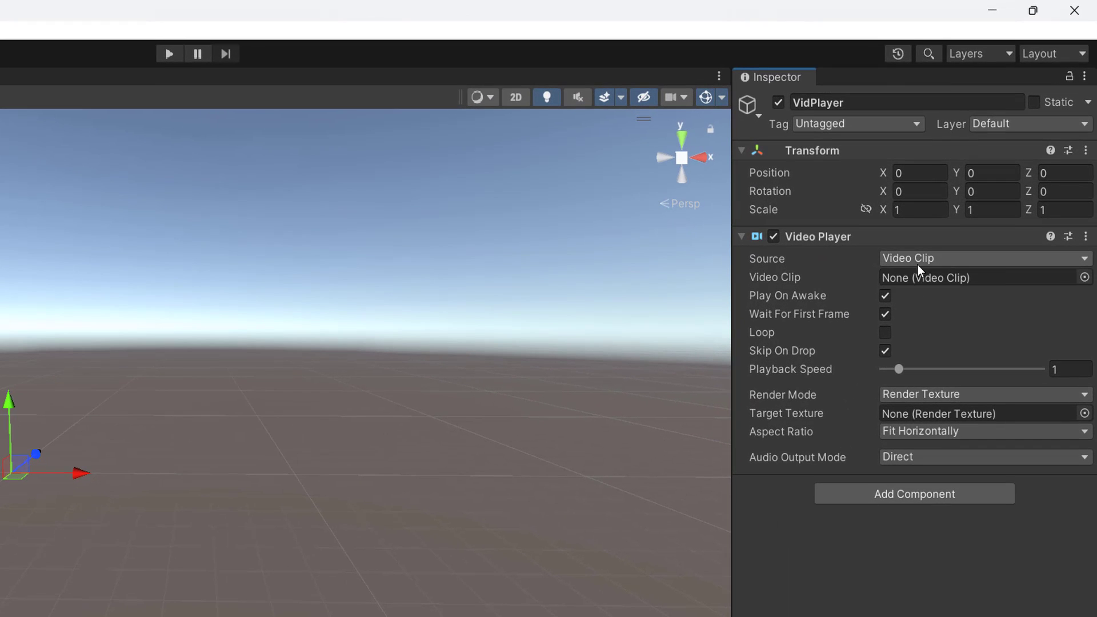
Set the Video Player source to URL and turn off Play On Awake
{"action": "left_click", "coordinate": [914, 259]}
{"action": "left_click", "coordinate": [951, 299]}
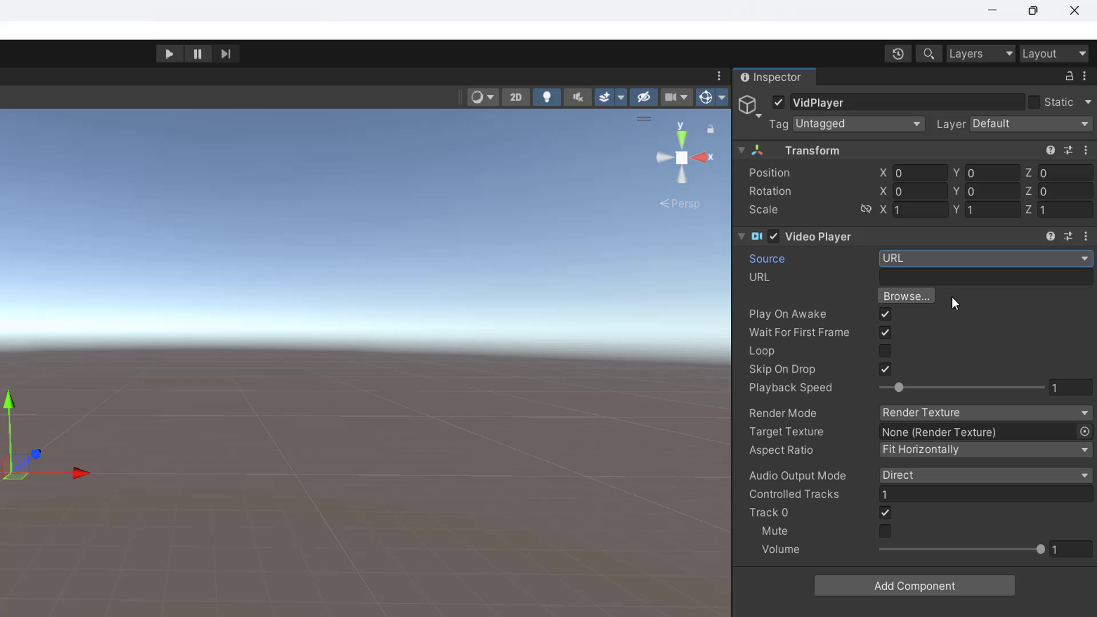
{"action": "left_click", "coordinate": [885, 315]}
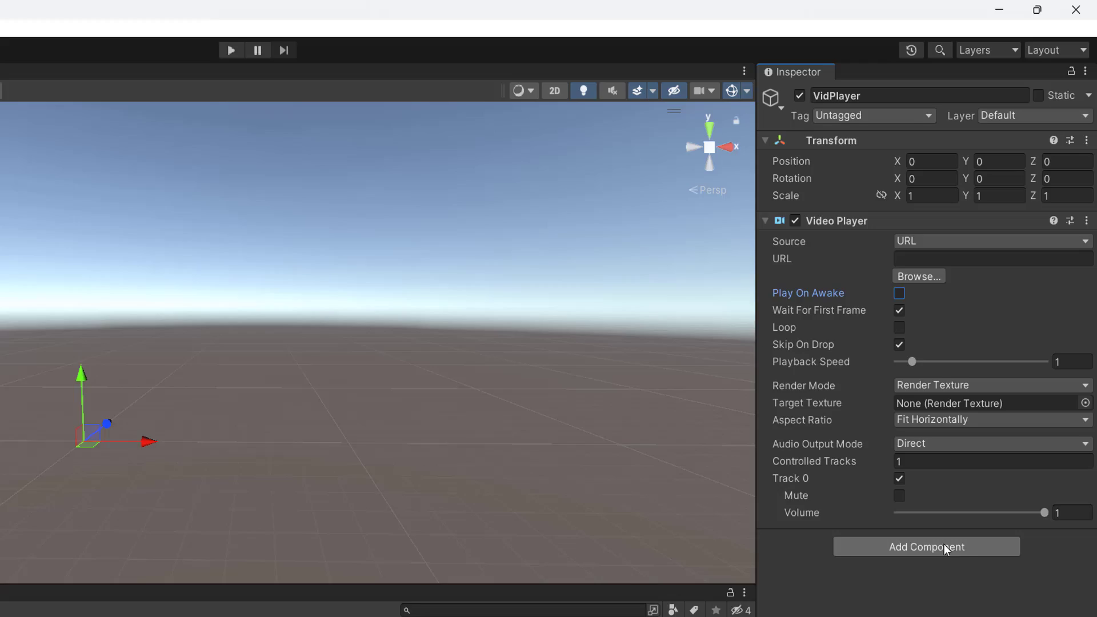
Attach the VidPlayer script to the object and check its pre-filled Video Url field
{"action": "left_click", "coordinate": [944, 547]}
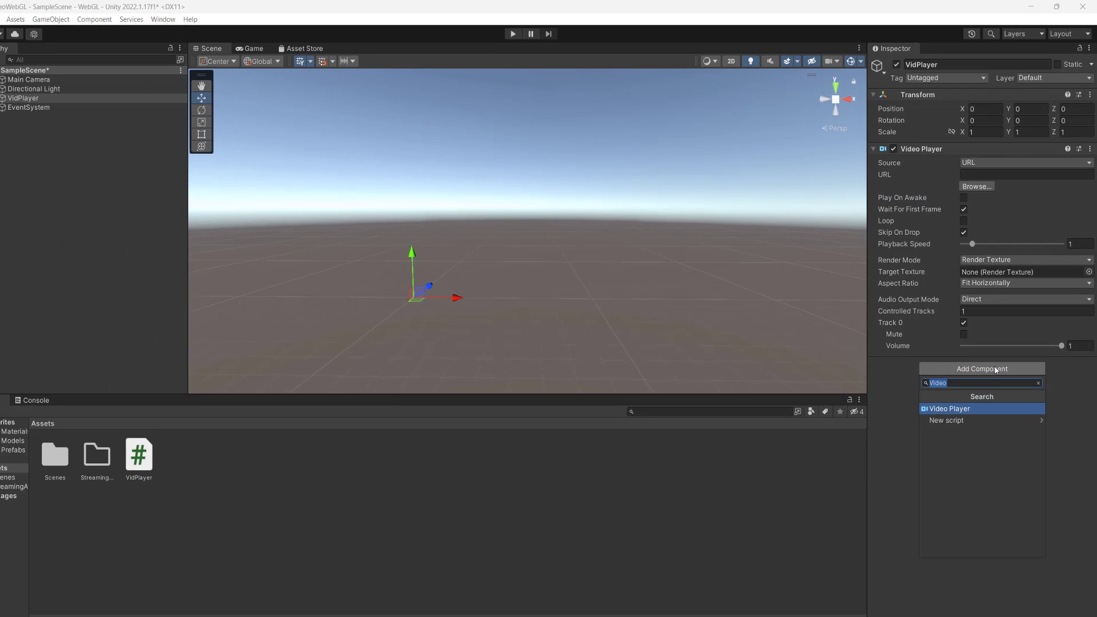
{"action": "type", "text": "Vid"}
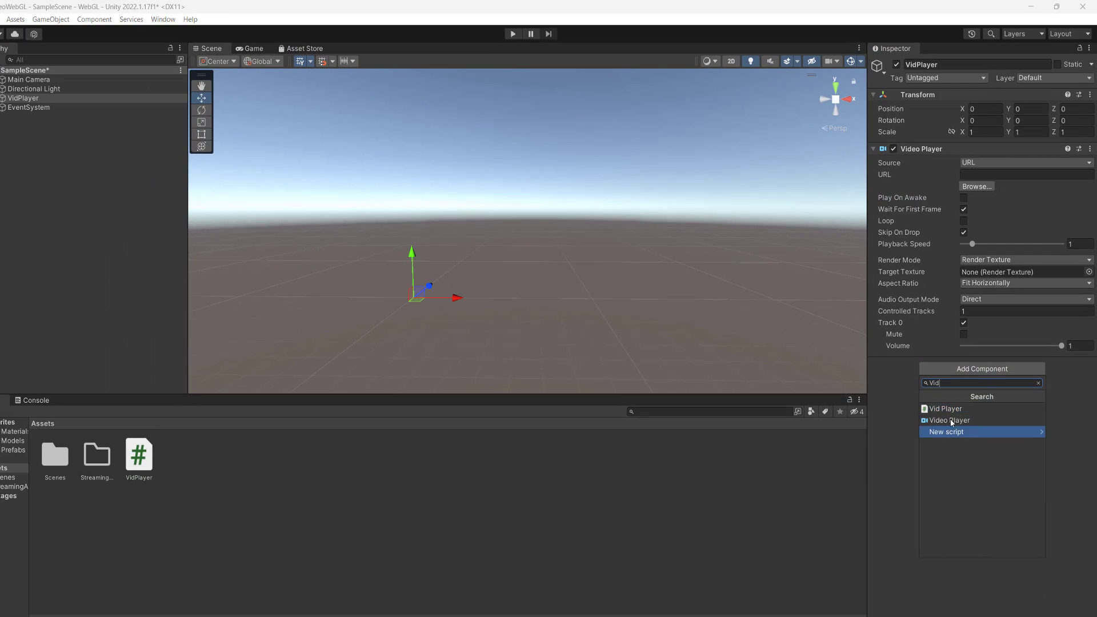
{"action": "left_click", "coordinate": [949, 409]}
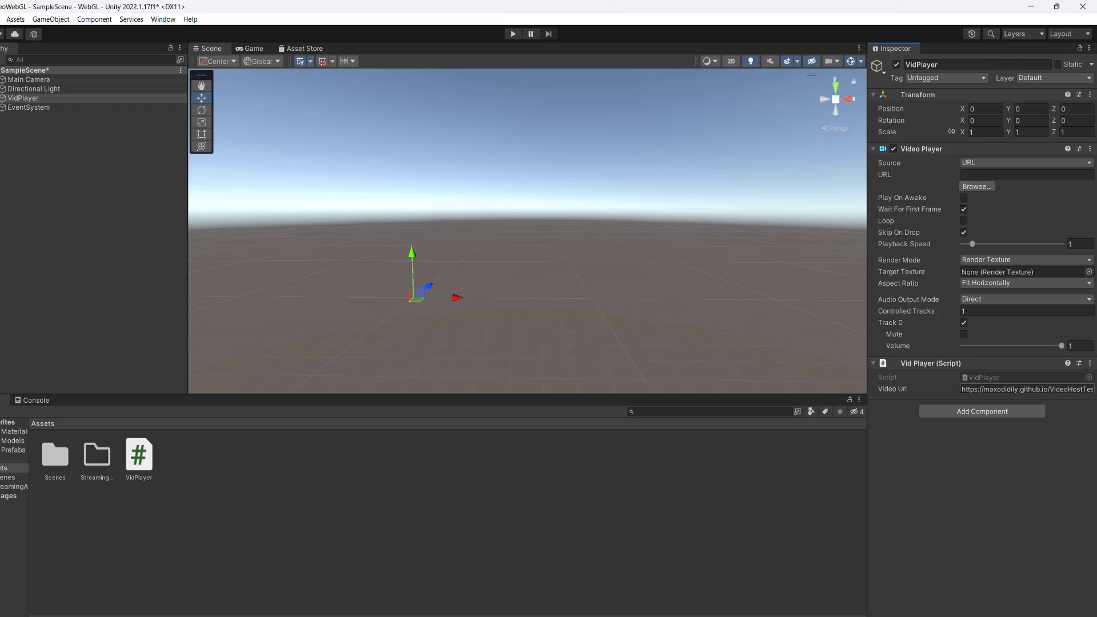
{"action": "left_click", "coordinate": [1016, 389]}
{"action": "left_click_drag", "start_coordinate": [971, 389], "coordinate": [1086, 390]}
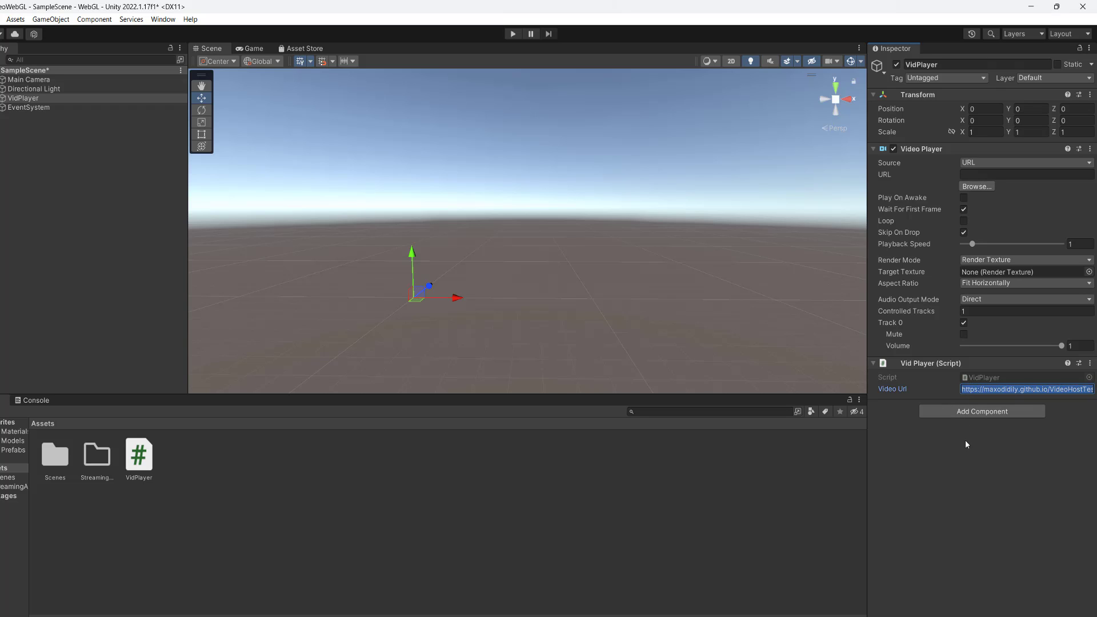
{"action": "left_click", "coordinate": [962, 465]}
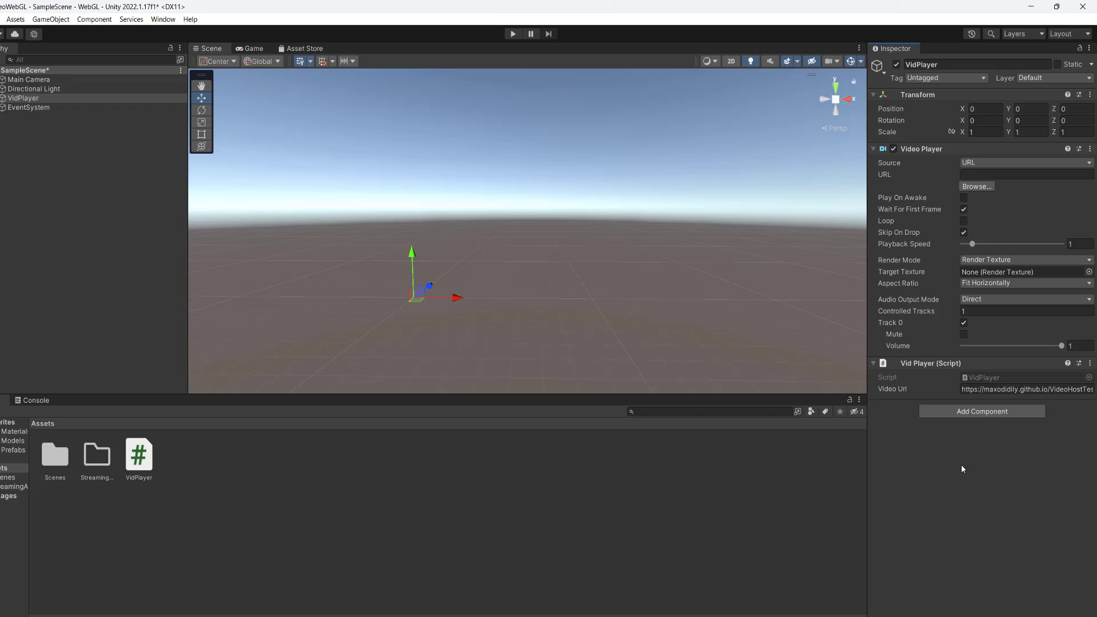
Create a Render Texture asset named VidTextture in Assets
{"action": "right_click", "coordinate": [203, 465]}
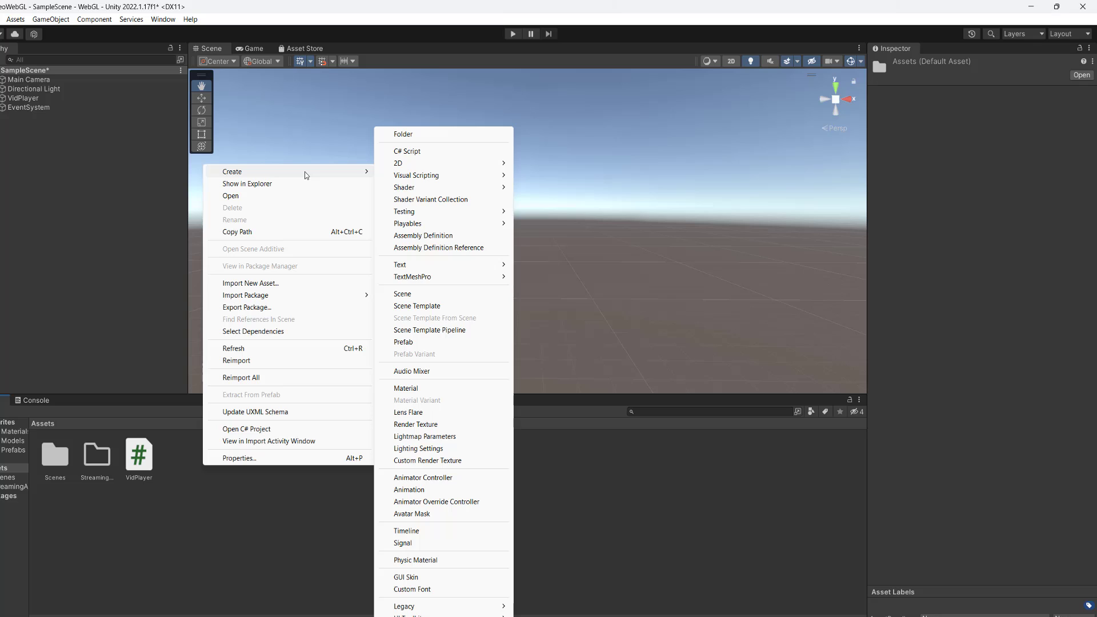
{"action": "mouse_move", "coordinate": [283, 171]}
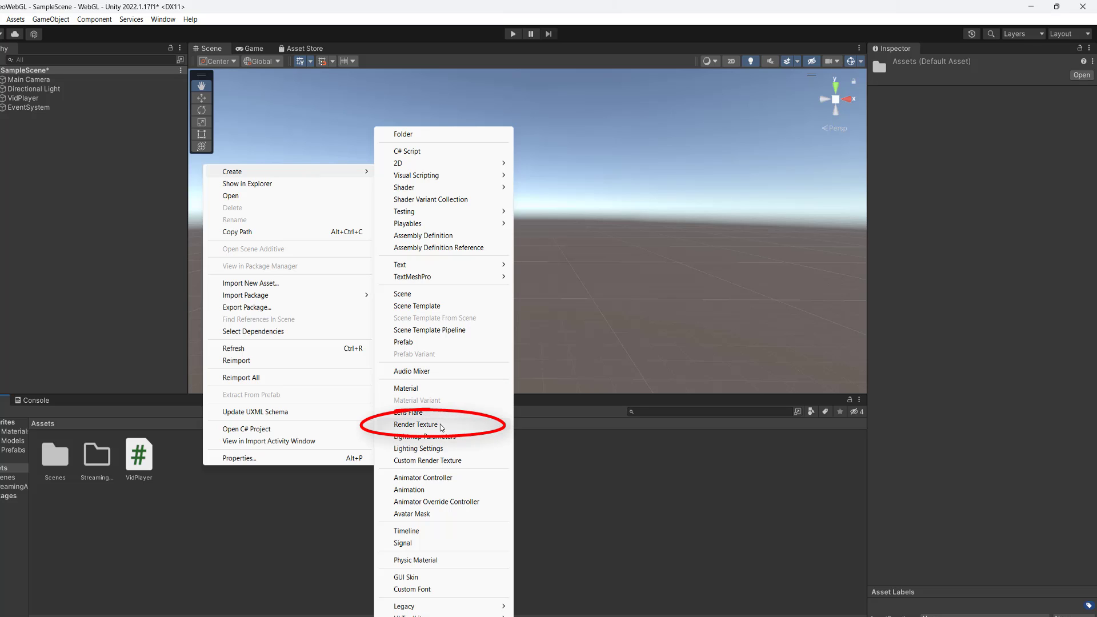
{"action": "left_click", "coordinate": [441, 426]}
{"action": "type", "text": "Vid"}
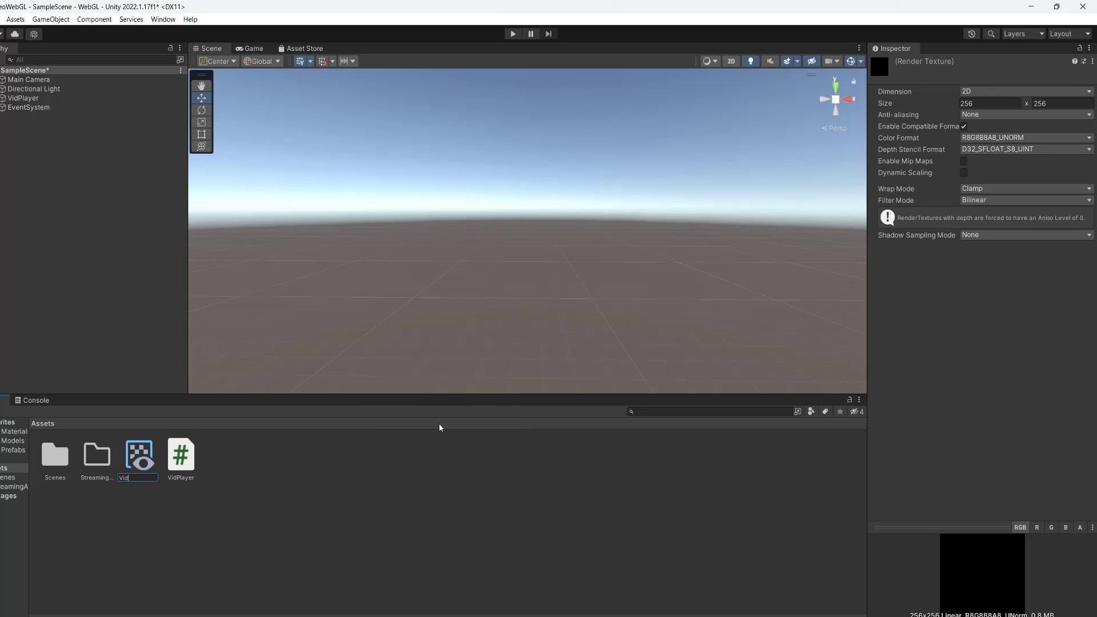
{"action": "type", "text": "Textture"}
{"action": "key", "text": "Return"}
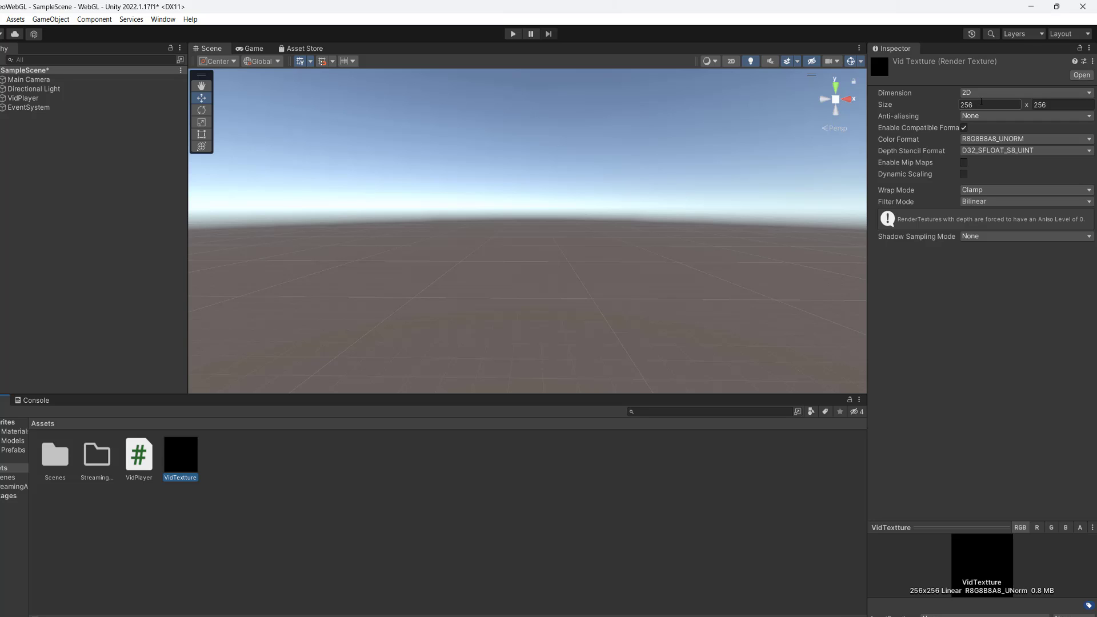
Size the VidTextture render texture to 1280 x 720 and save the scene
{"action": "left_click", "coordinate": [978, 103]}
{"action": "type", "text": "1280"}
{"action": "key", "text": "Tab"}
{"action": "type", "text": "720"}
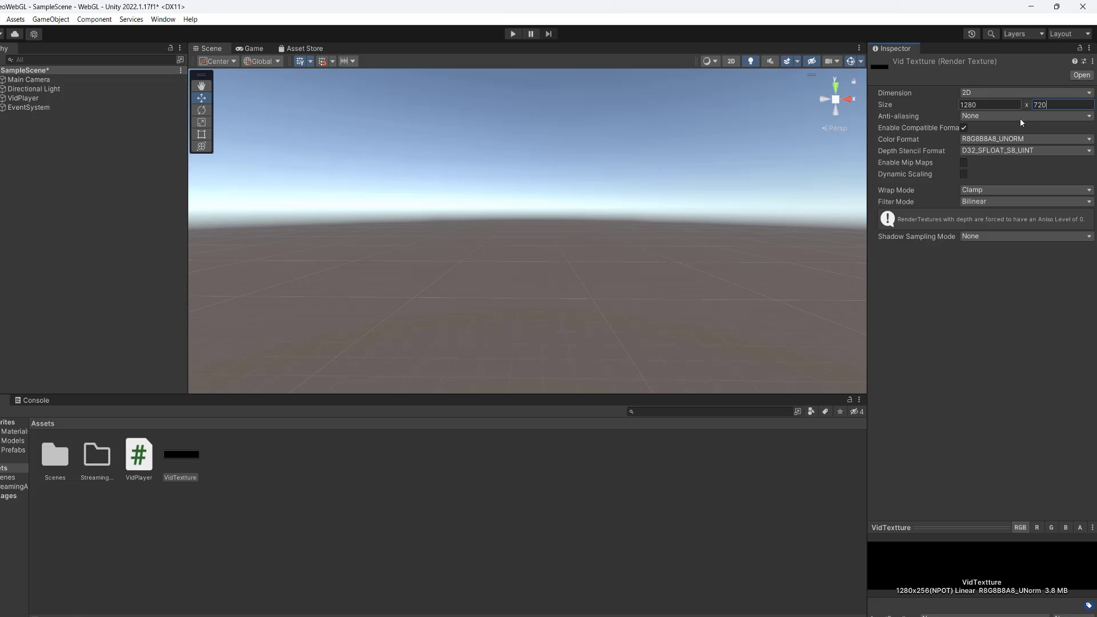
{"action": "key", "text": "Return"}
{"action": "key", "text": "ctrl+s"}
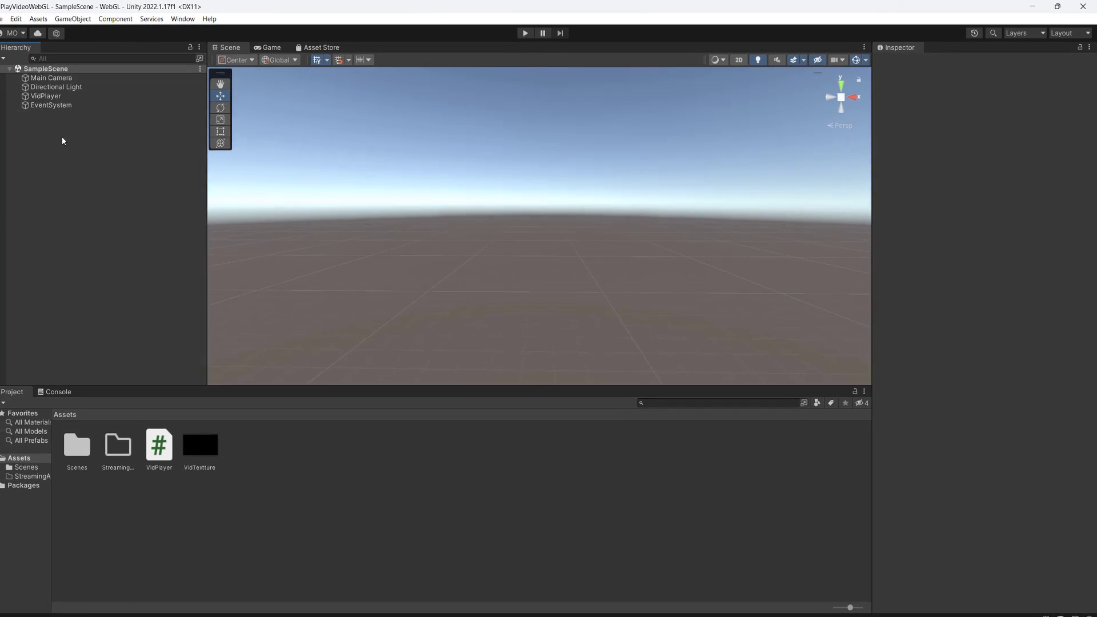
Add a UI Canvas to the scene hierarchy and select it
{"action": "right_click", "coordinate": [71, 141]}
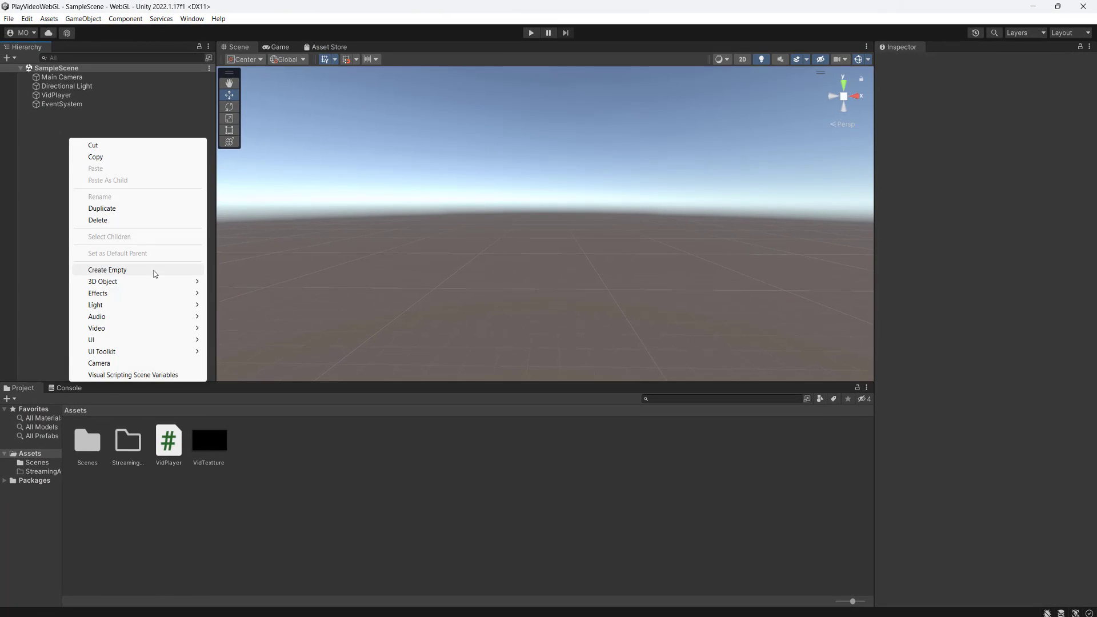
{"action": "mouse_move", "coordinate": [137, 339]}
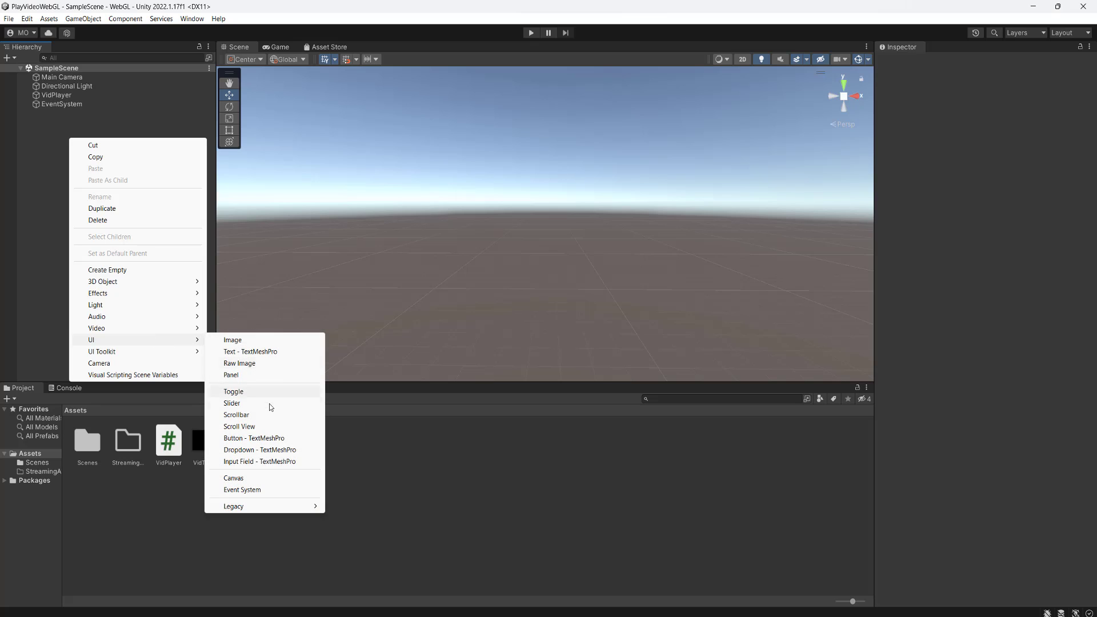
{"action": "left_click", "coordinate": [246, 478]}
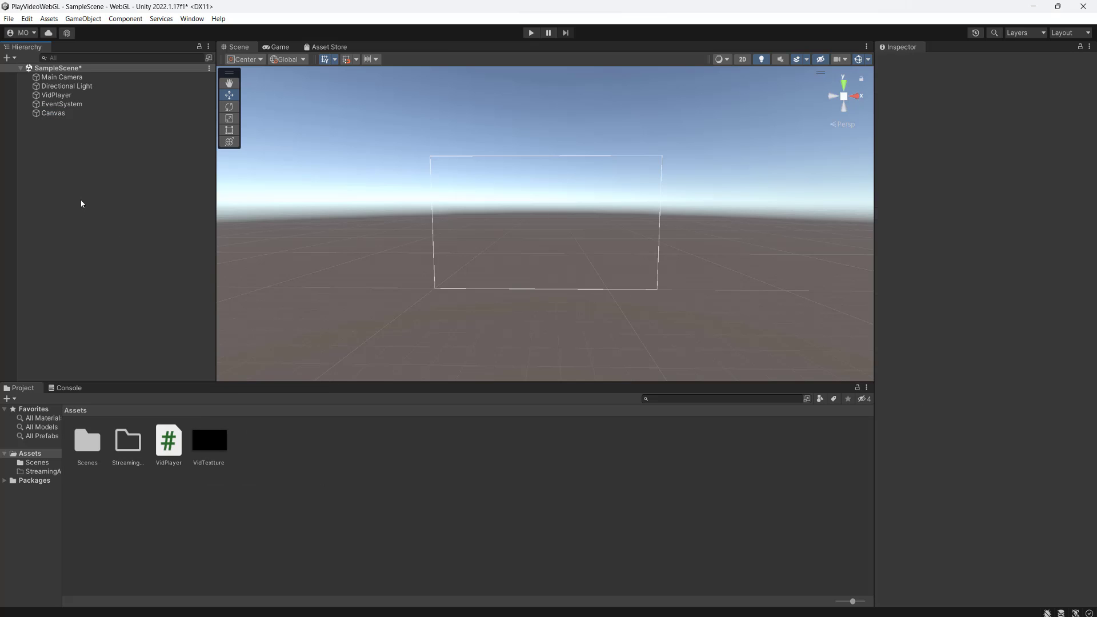
{"action": "left_click", "coordinate": [80, 114]}
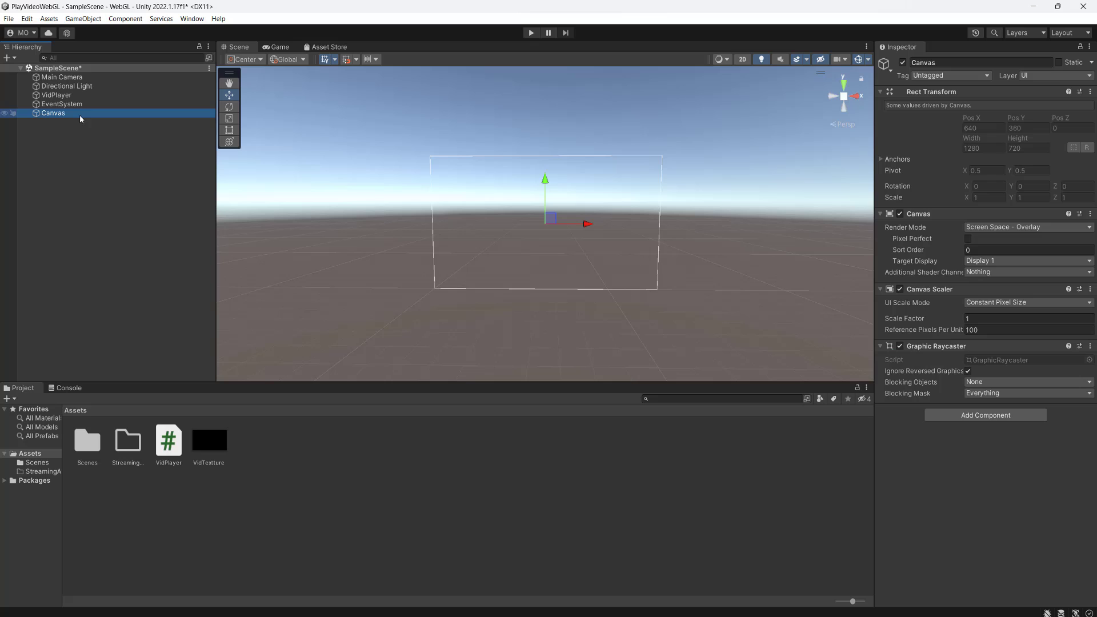
Add a Raw Image under the Canvas sized 1280 x 720 and save
{"action": "right_click", "coordinate": [80, 115]}
{"action": "mouse_move", "coordinate": [138, 329]}
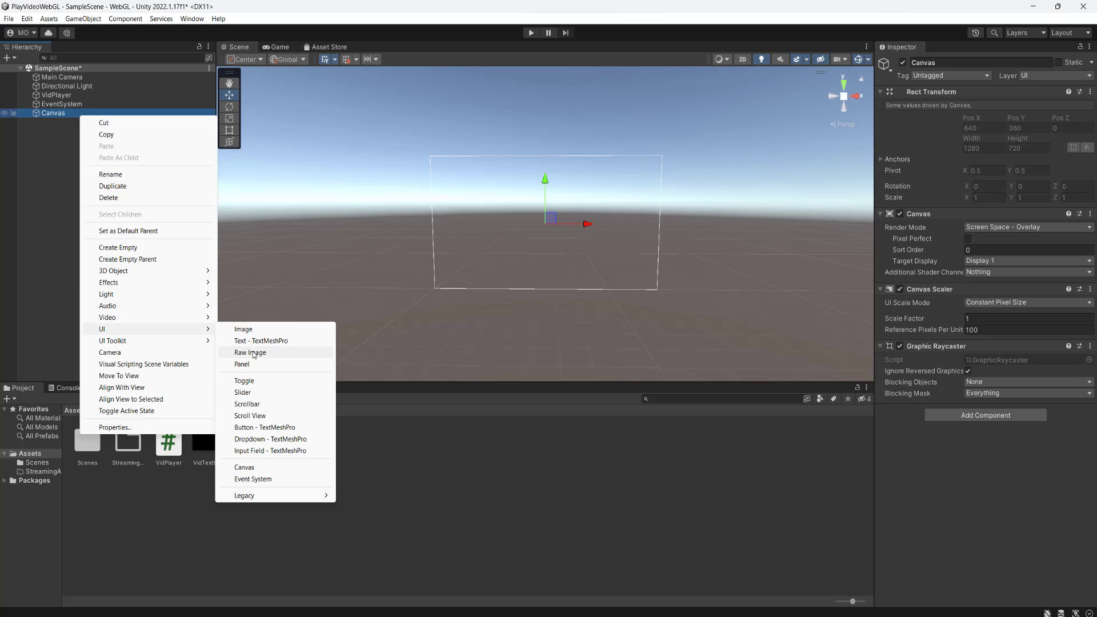
{"action": "left_click", "coordinate": [251, 353]}
{"action": "left_click", "coordinate": [983, 138]}
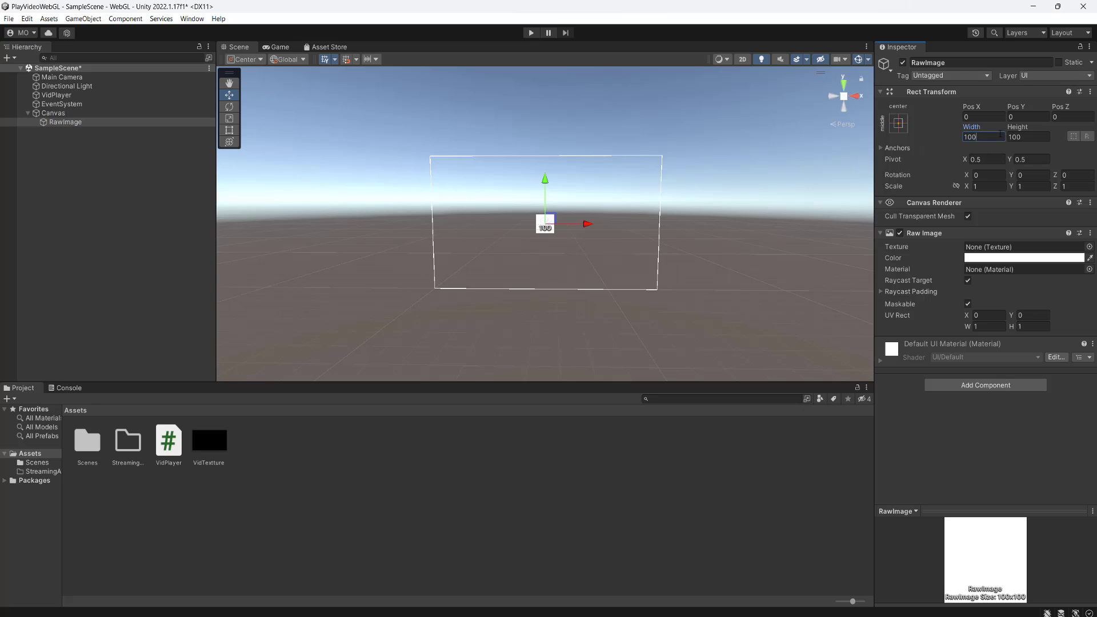
{"action": "type", "text": "1280"}
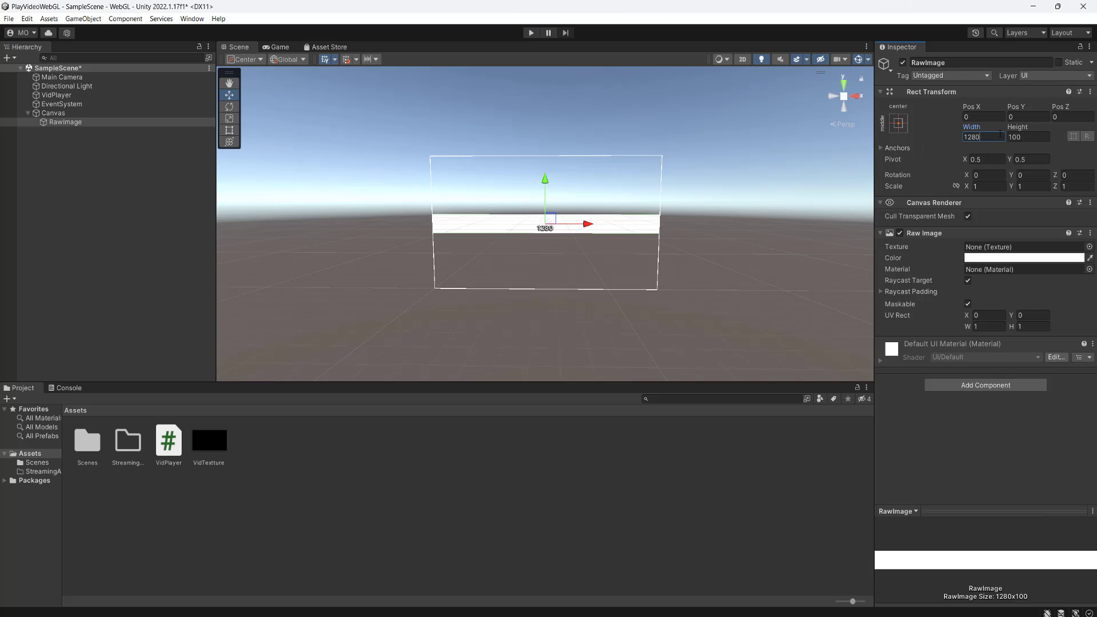
{"action": "key", "text": "Tab"}
{"action": "type", "text": "720"}
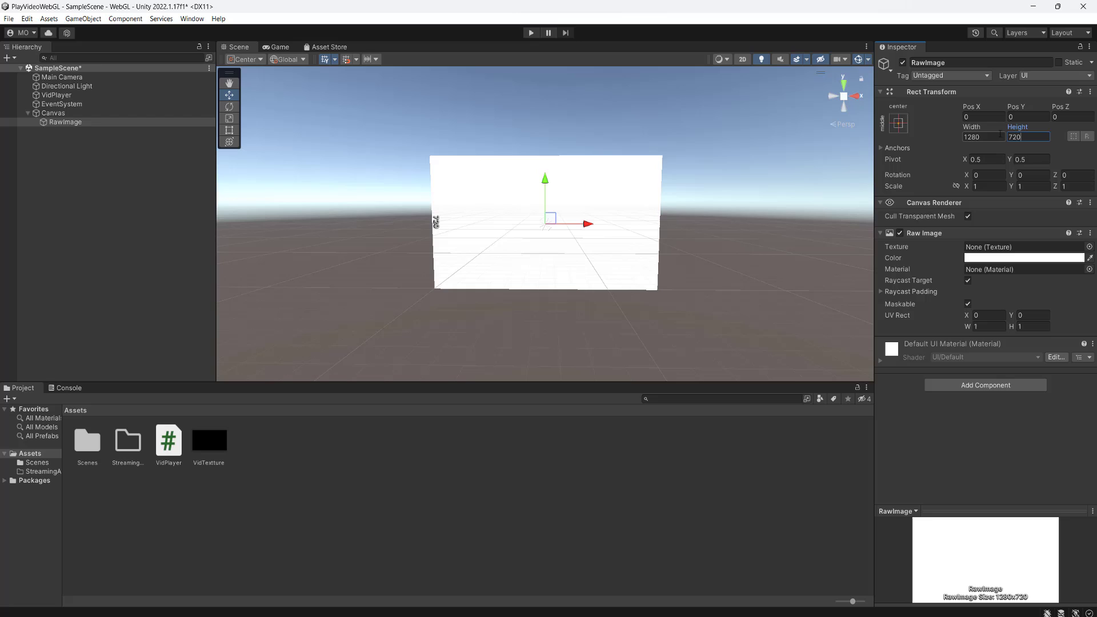
{"action": "left_click", "coordinate": [697, 450]}
{"action": "key", "text": "ctrl+s"}
Set the RawImage's Texture to VidTextture and save the scene
{"action": "left_click", "coordinate": [188, 122]}
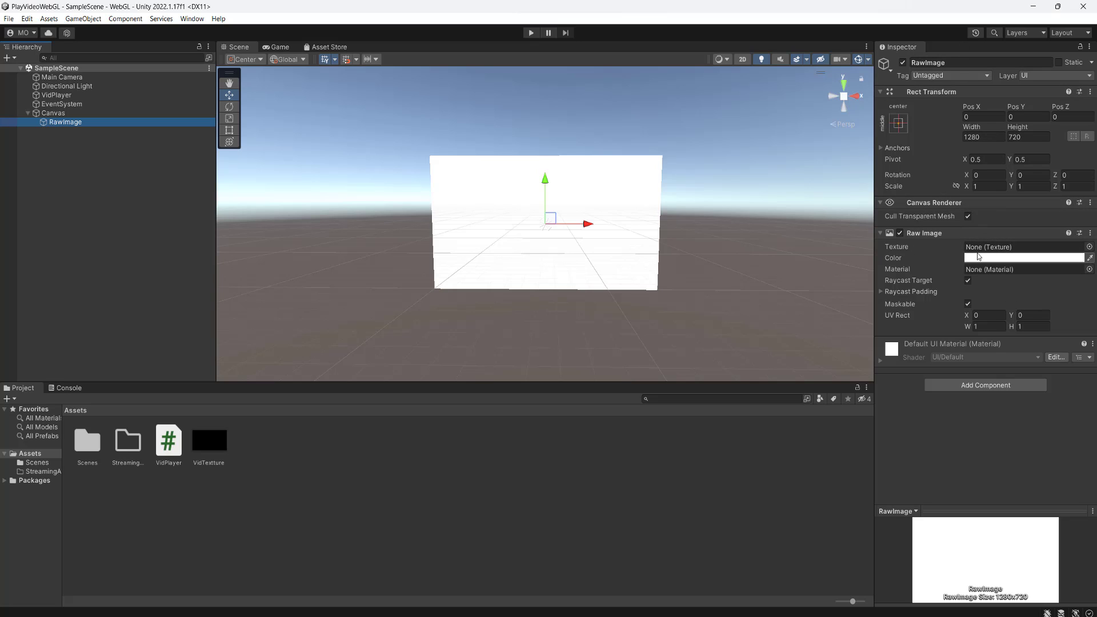
{"action": "left_click_drag", "start_coordinate": [214, 446], "coordinate": [995, 250]}
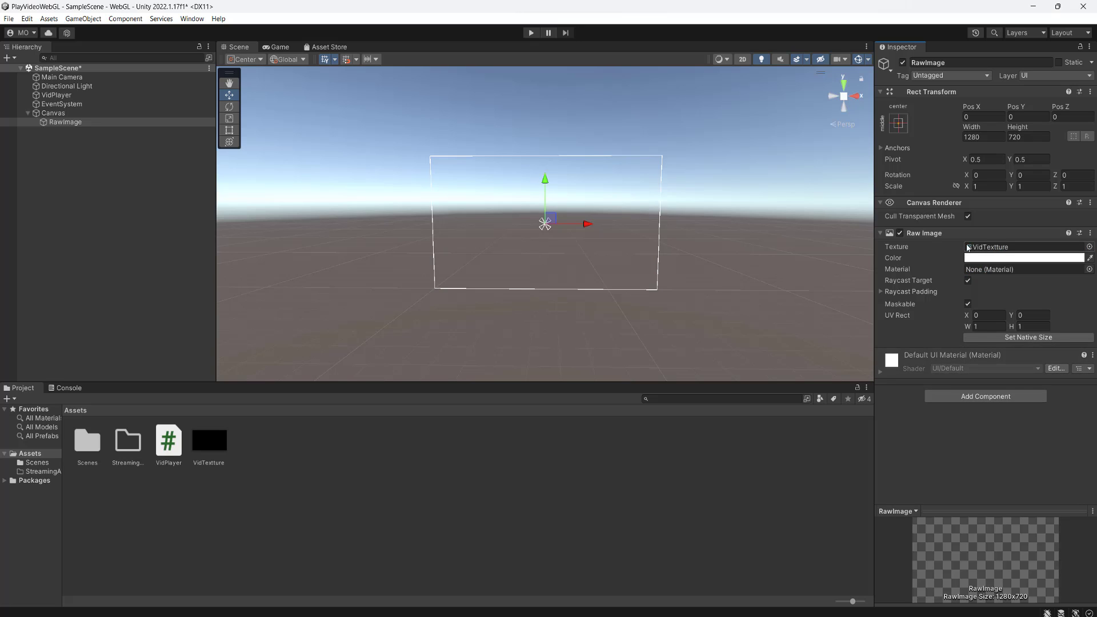
{"action": "key", "text": "ctrl+s"}
Set VidPlayer's Video Player Target Texture to VidTextture, matching the RawImage's texture
{"action": "left_click", "coordinate": [83, 96]}
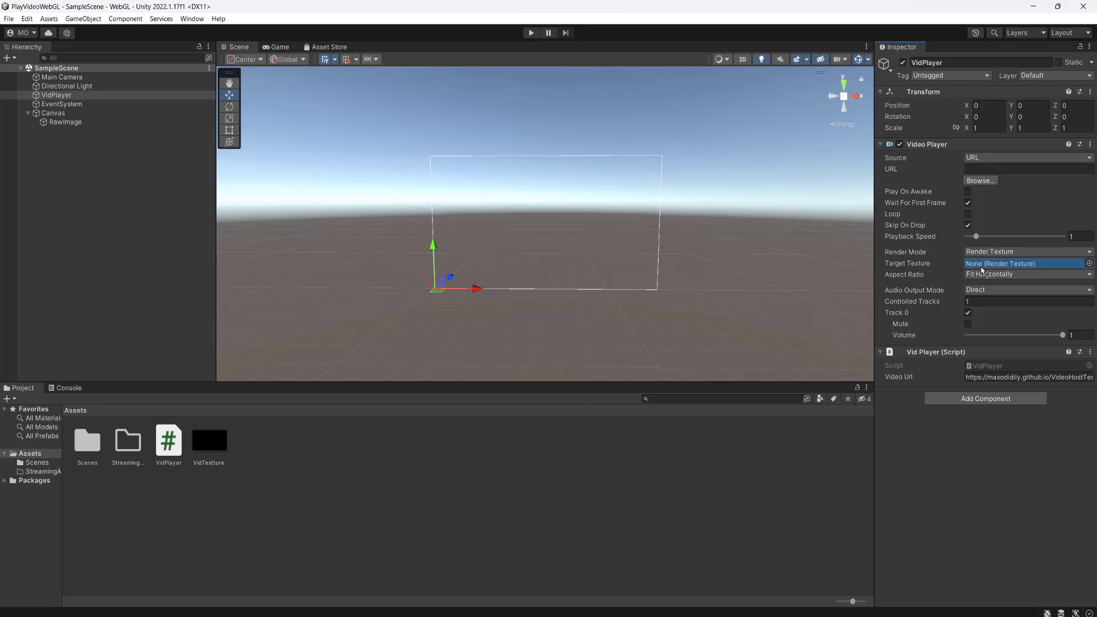
{"action": "left_click_drag", "start_coordinate": [207, 449], "coordinate": [985, 264]}
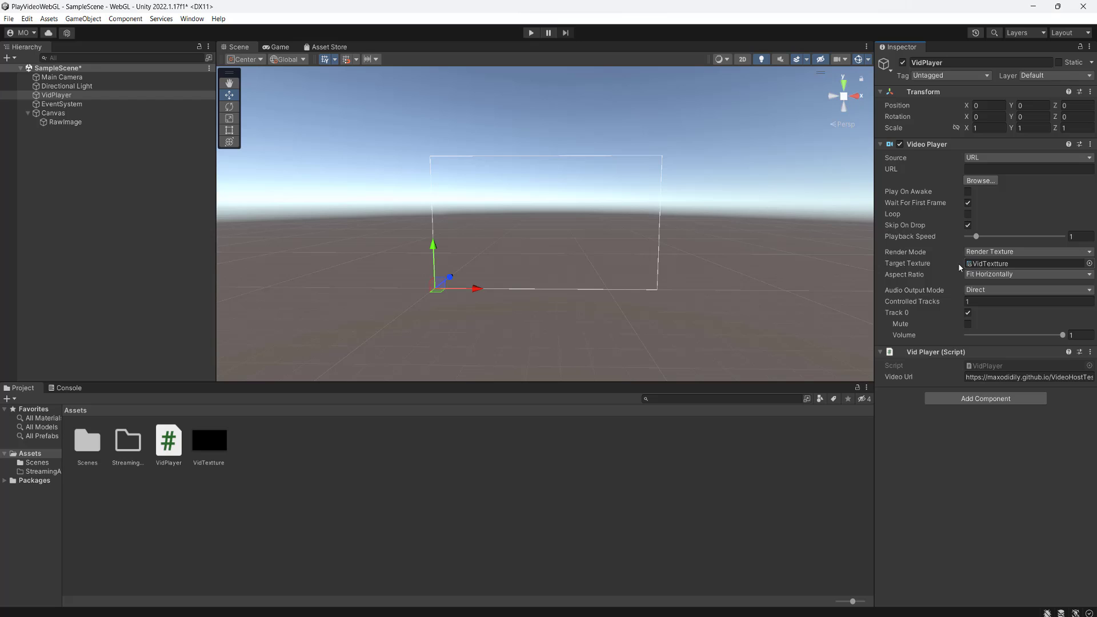
{"action": "left_click", "coordinate": [65, 122]}
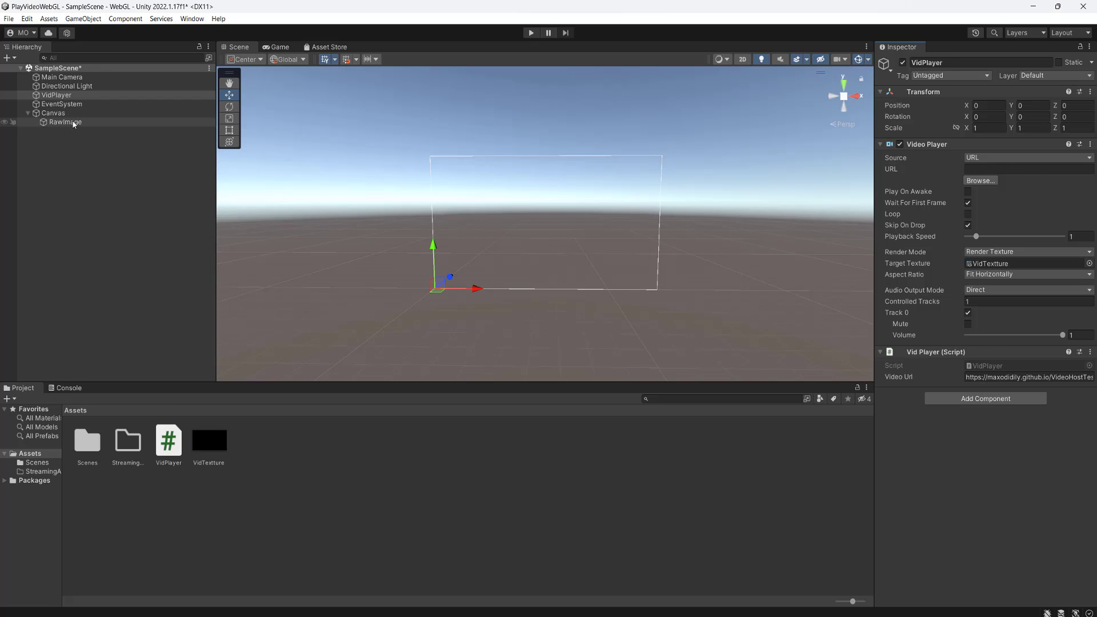
{"action": "left_click", "coordinate": [111, 95]}
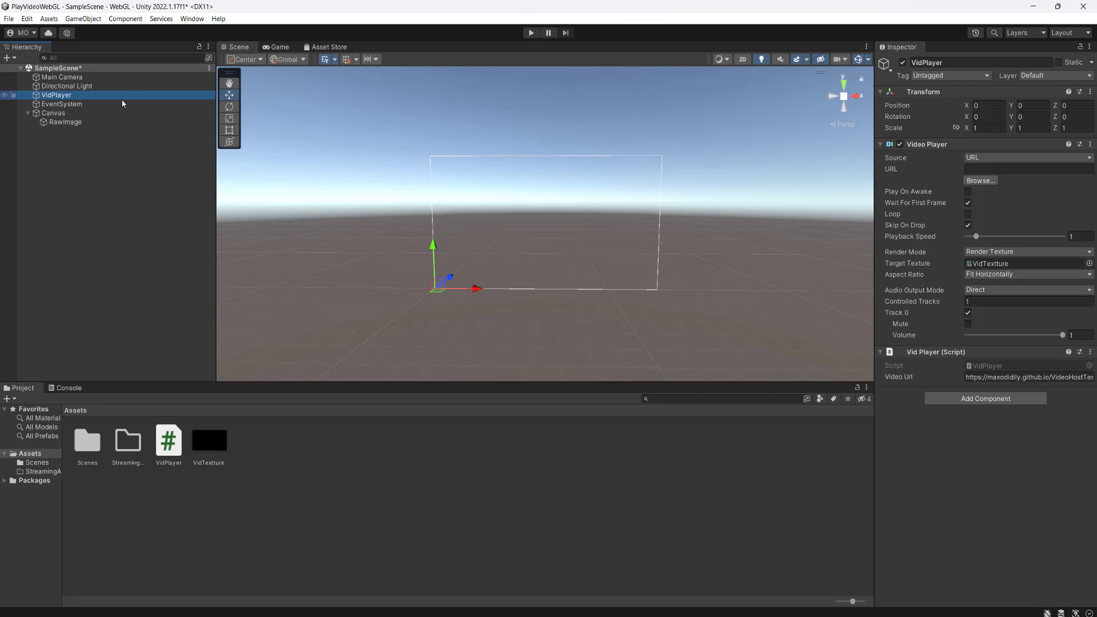
Play the scene to watch the URL video stream onto the RawImage through VidTexture, then stop playback
{"action": "left_click", "coordinate": [933, 441]}
{"action": "left_click", "coordinate": [531, 33]}
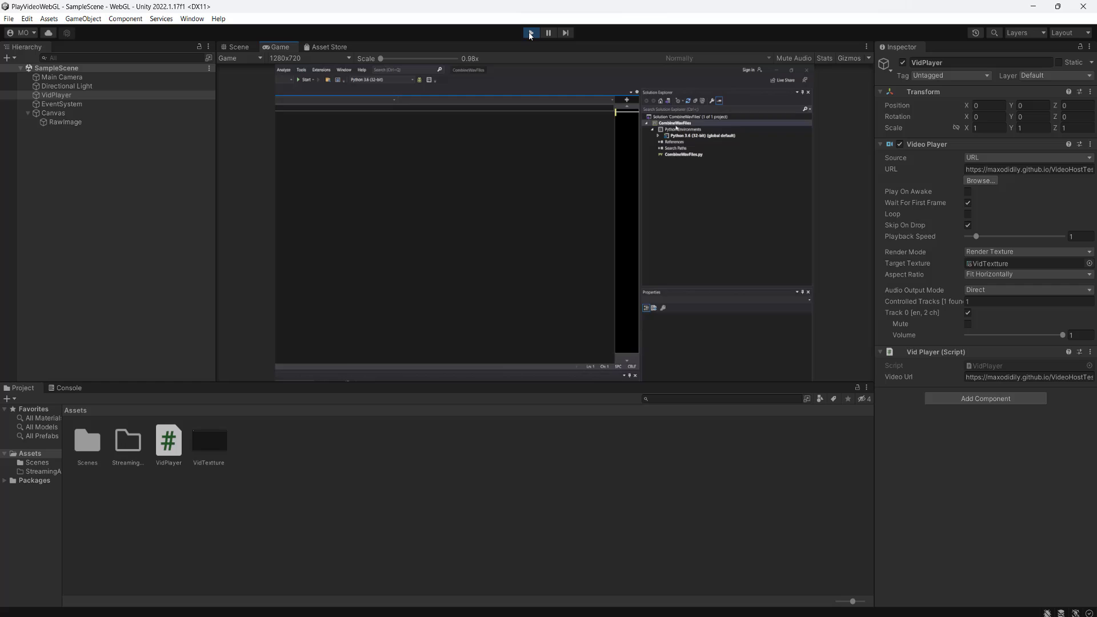
{"action": "left_click", "coordinate": [529, 33]}
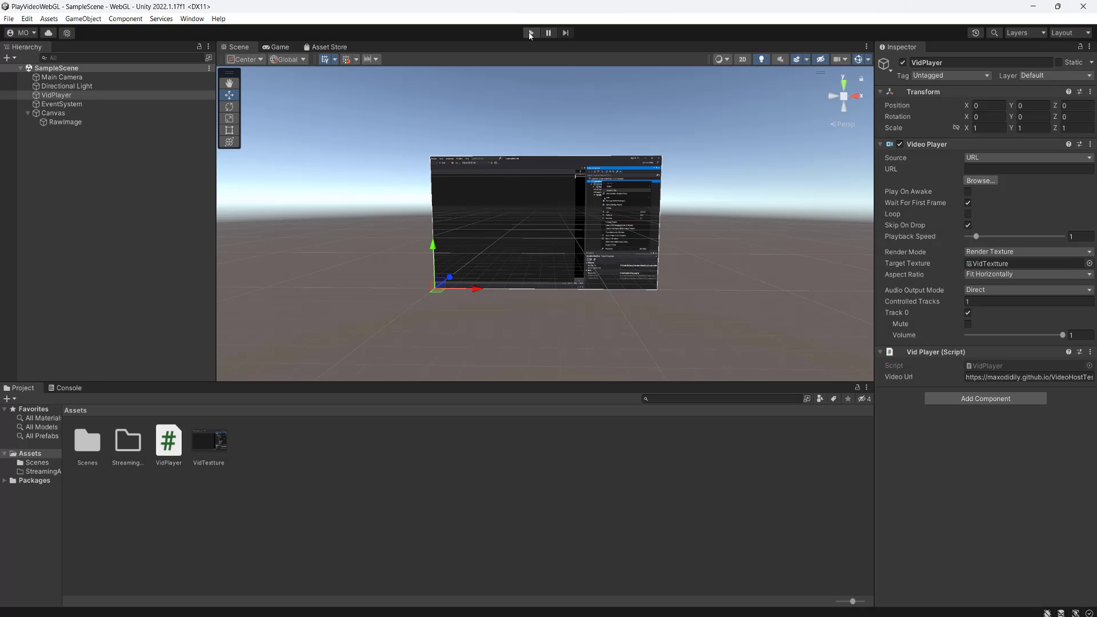